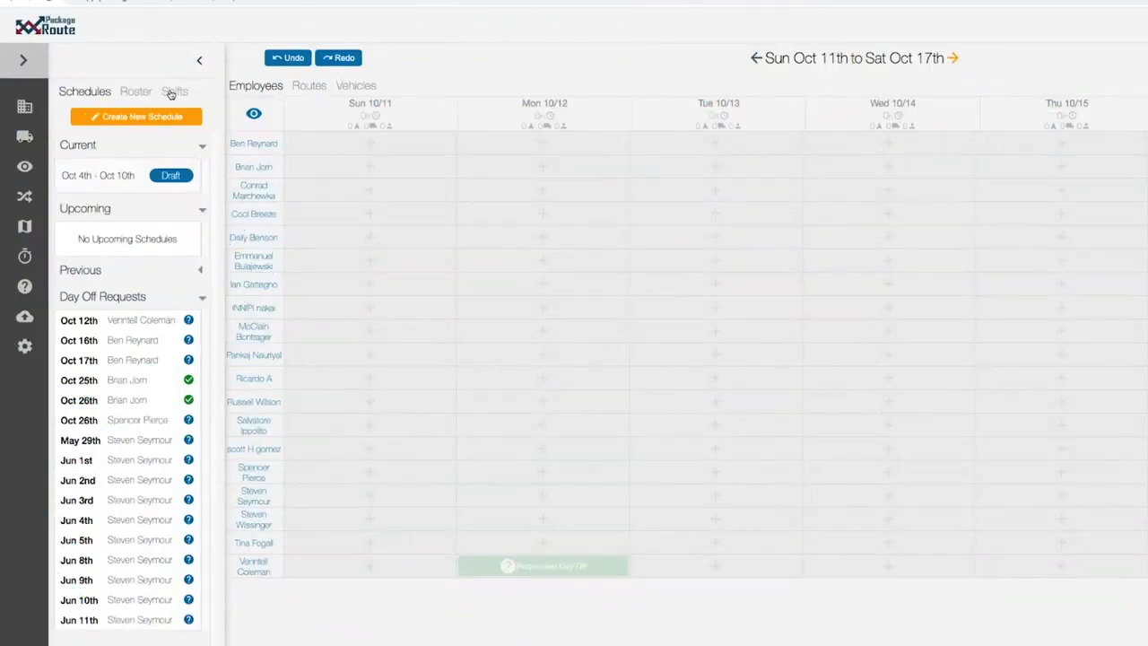
Step: Place the 7.25a–3.25p shift employee template on Sun 10/11 for two of the listed employees
click(171, 93)
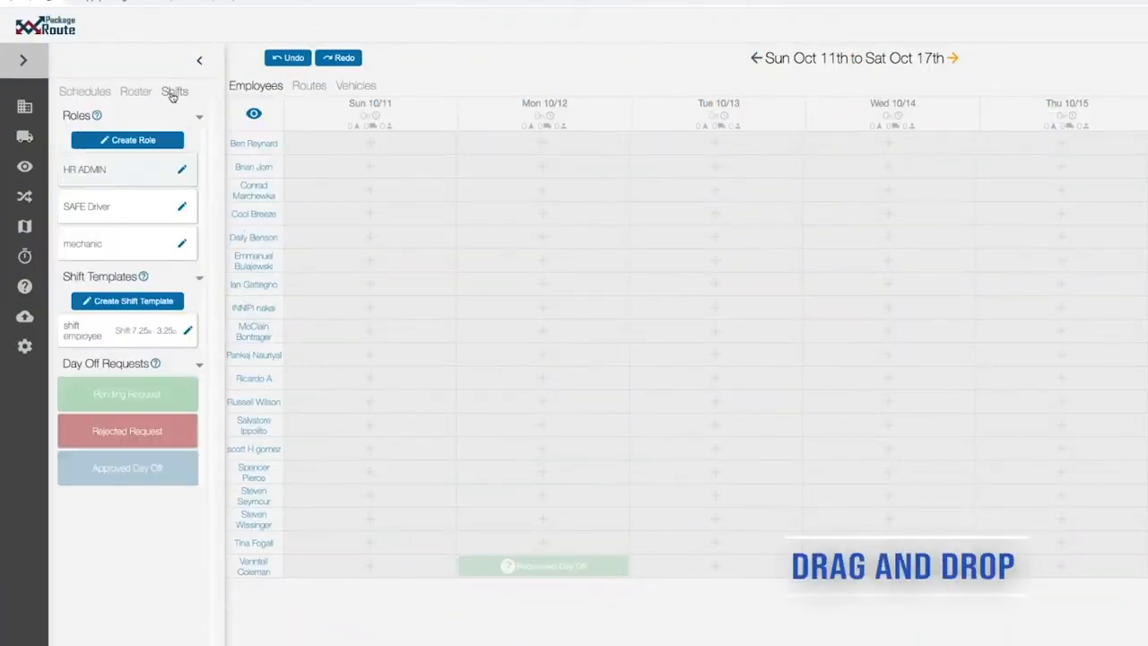
drag(130, 332, 357, 168)
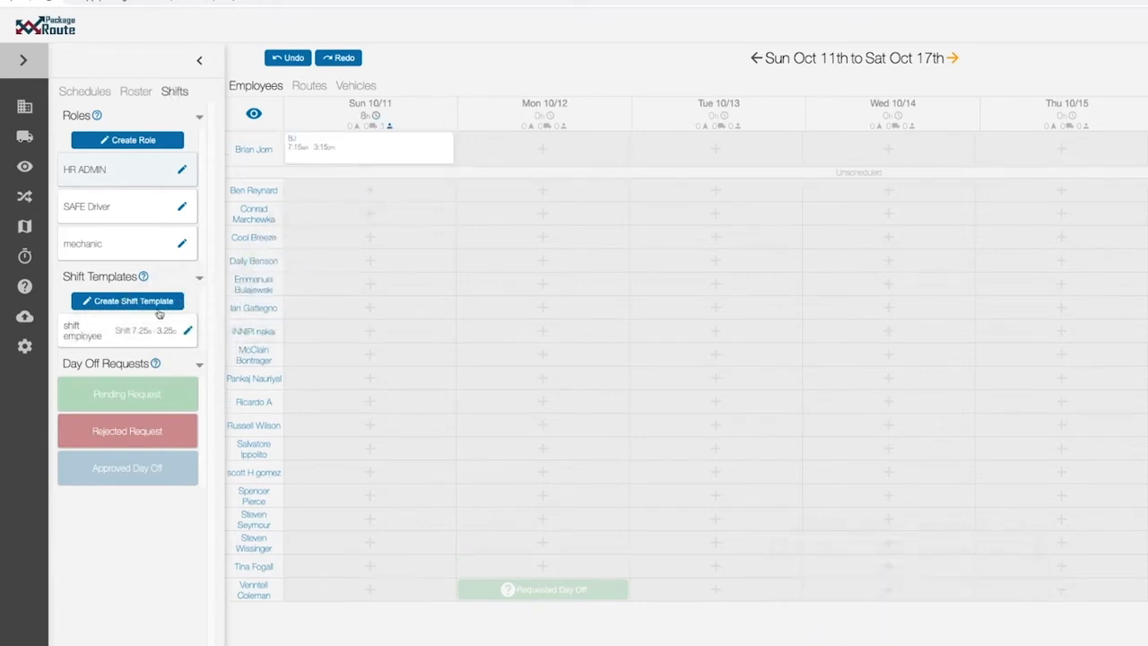
drag(132, 328, 338, 213)
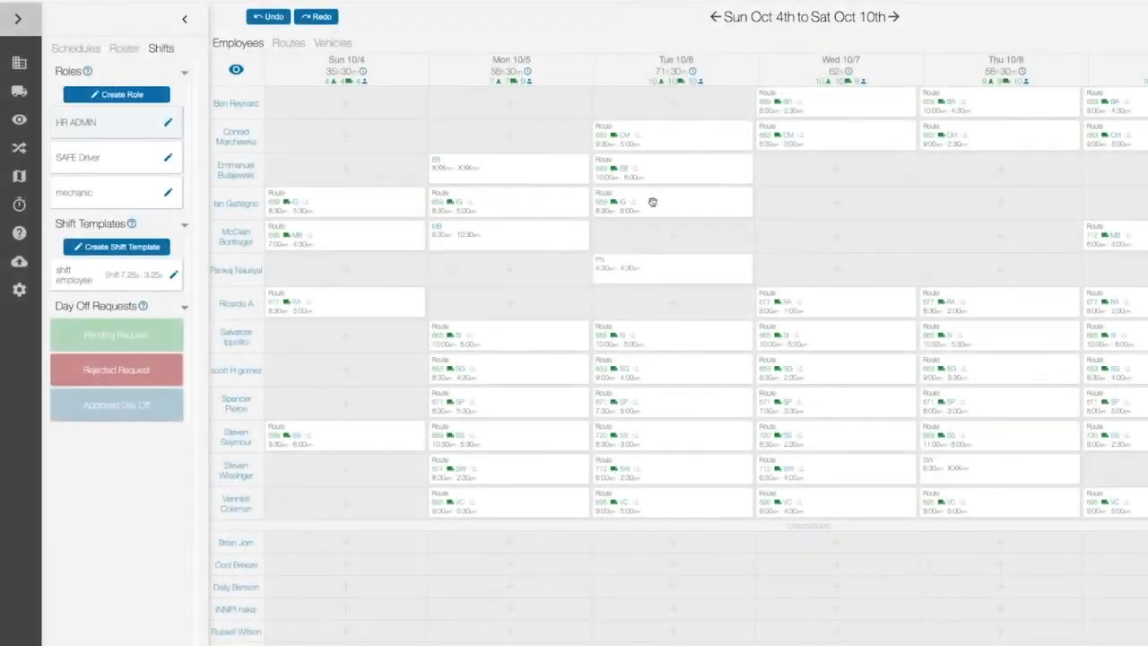
drag(652, 201, 120, 394)
drag(648, 404, 101, 379)
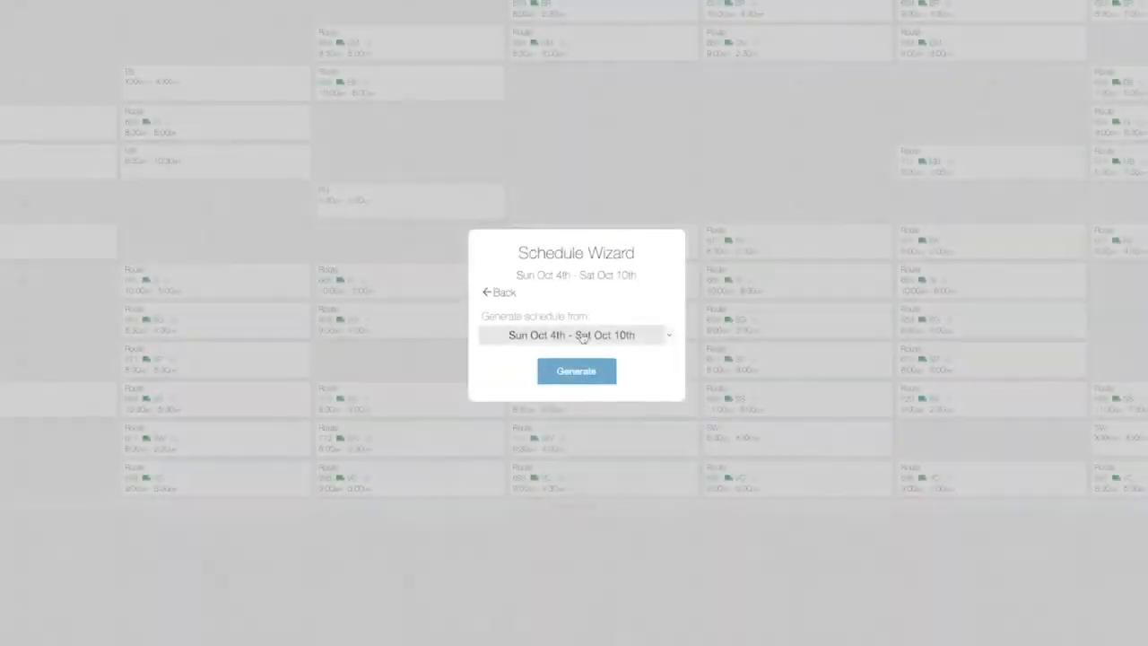
Step: Generate the Oct 4th - Oct 10th schedule from Sun Sep 27th - Sat Oct 3rd, with snap time on and 15 minutes for clock in and out
click(574, 335)
click(577, 372)
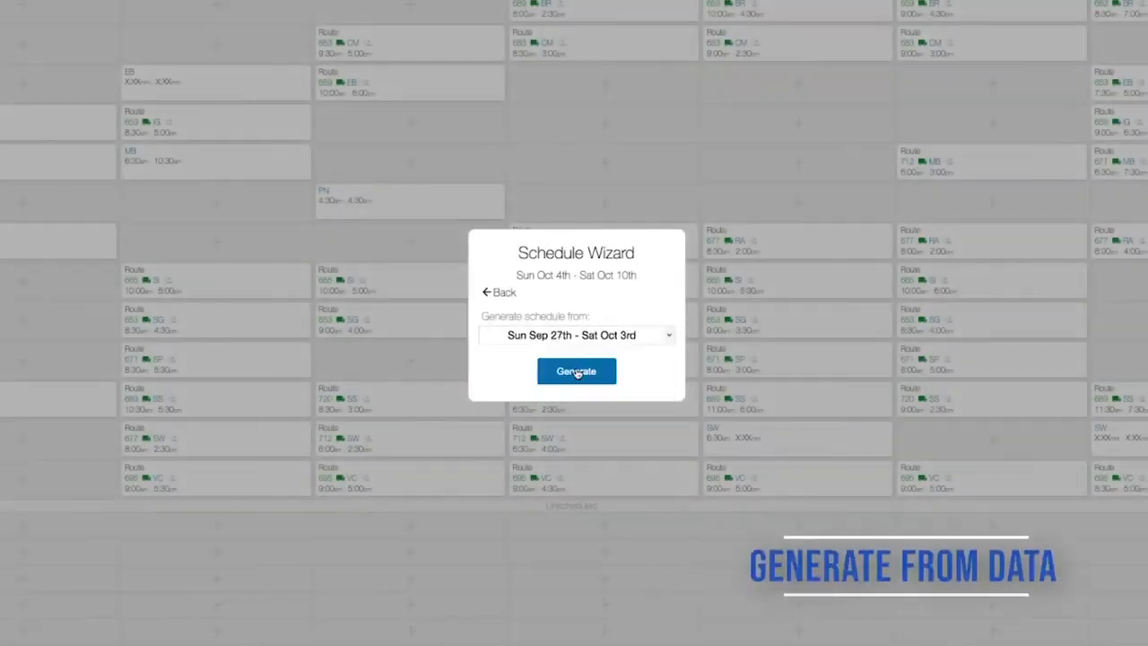
click(577, 373)
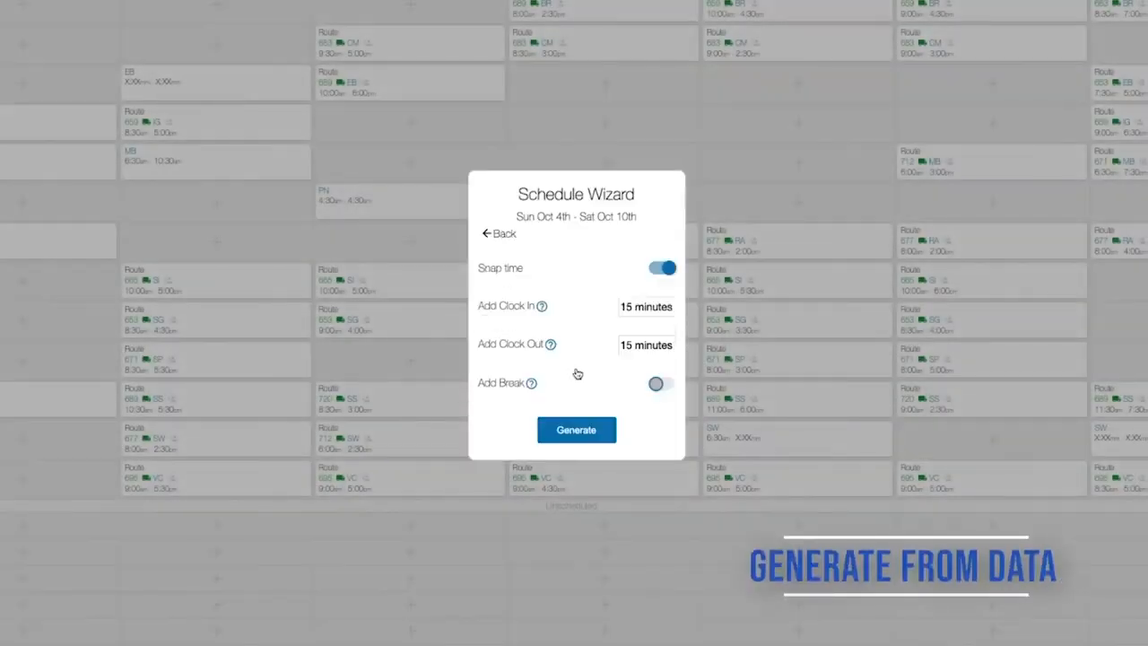
click(576, 432)
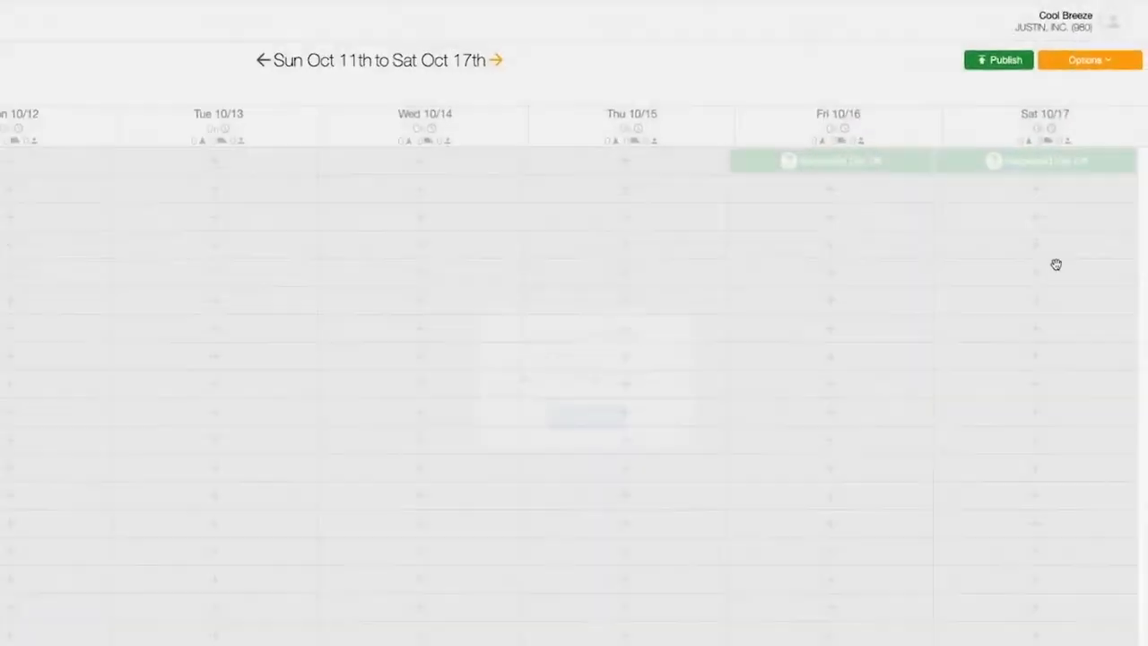
Step: Start the Schedule Wizard for the week Sun Oct 4th - Sat Oct 10th
click(1085, 78)
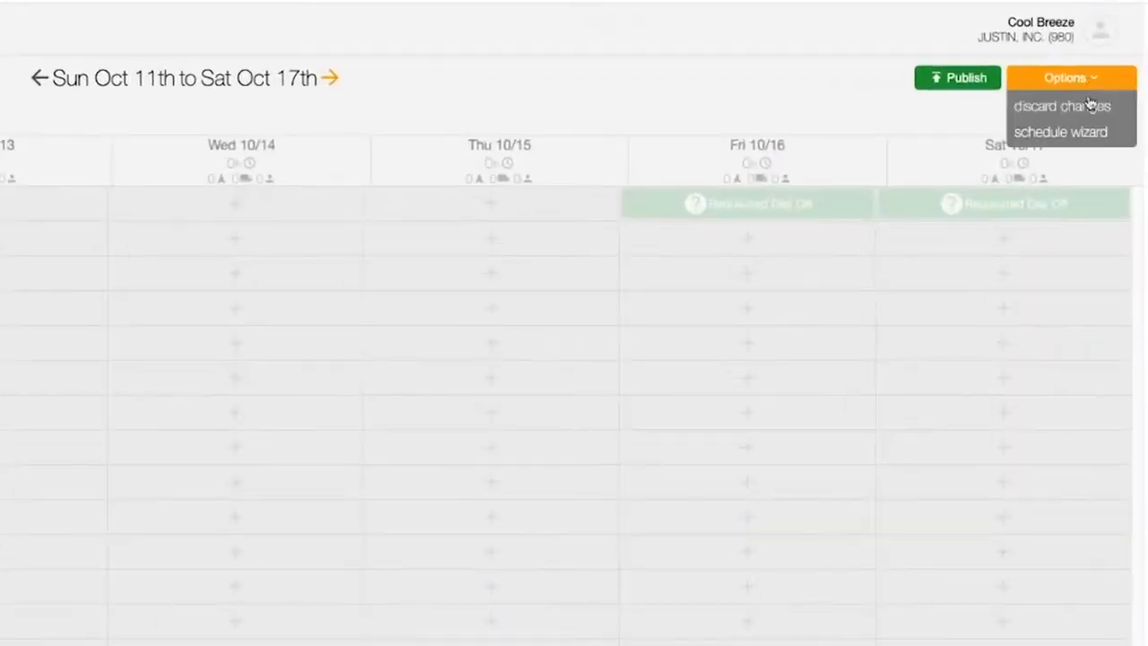
click(1055, 132)
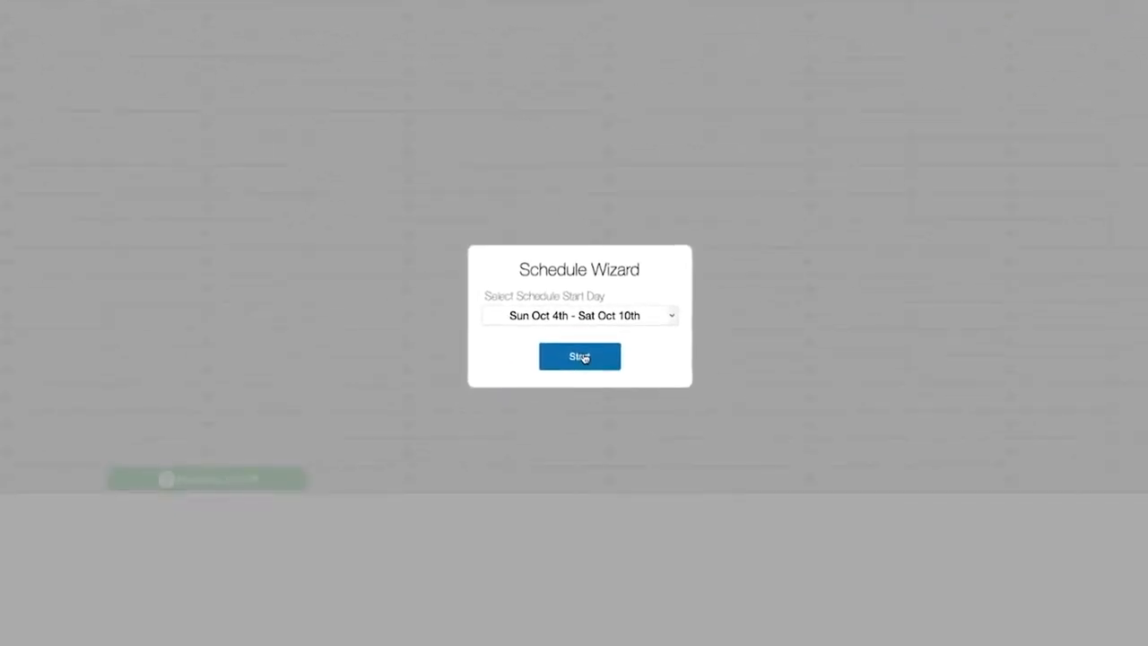
click(582, 324)
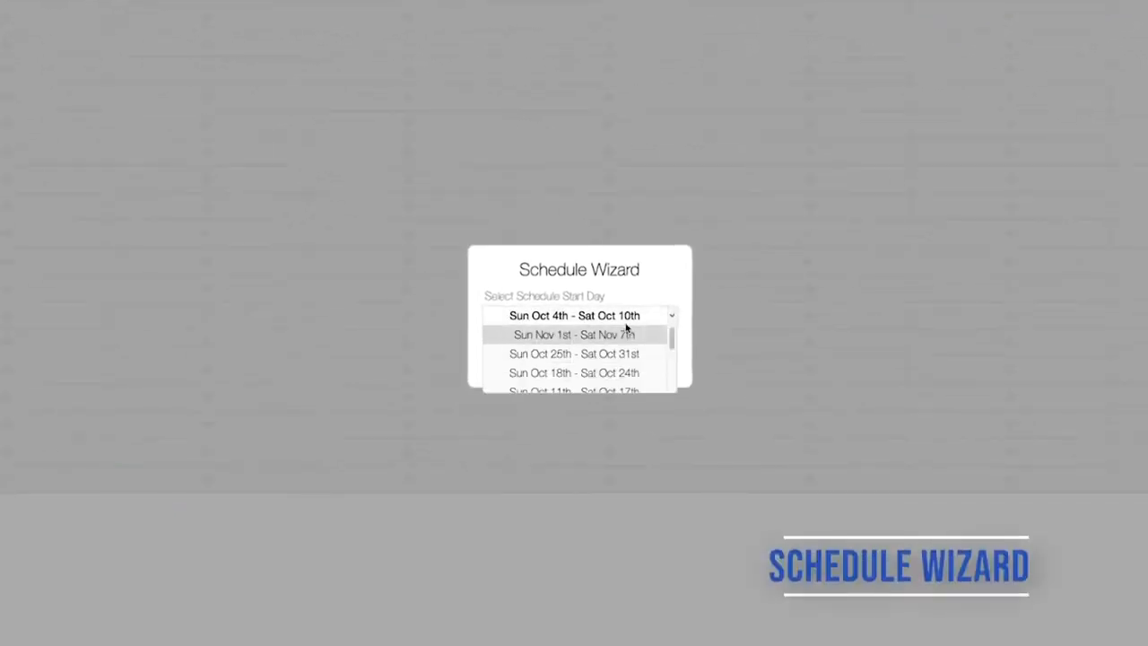
click(584, 314)
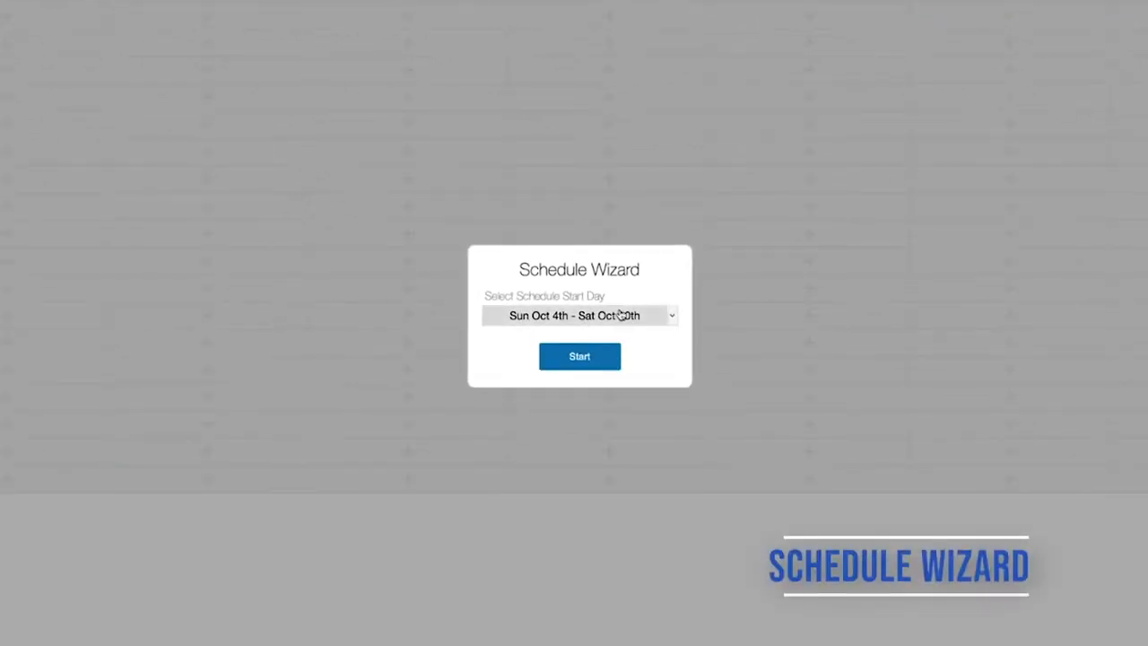
click(581, 356)
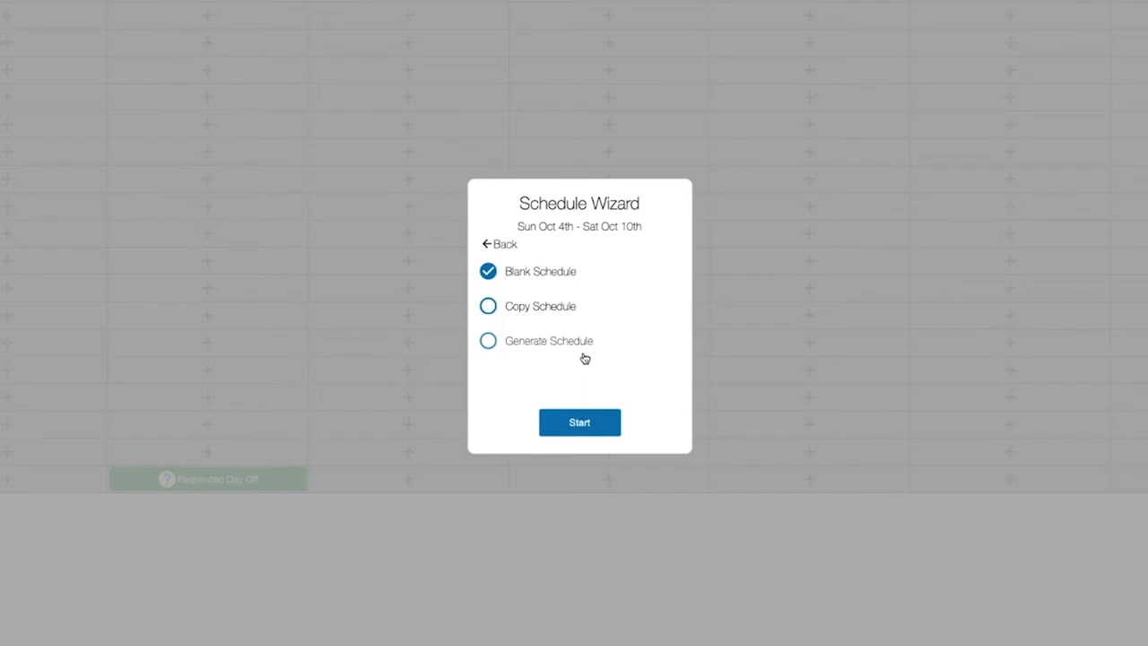
Step: Generate the schedule from Sun Oct 4th - Sat Oct 10th timecard and manifest data, accepting the default snap, clock and break settings
click(486, 308)
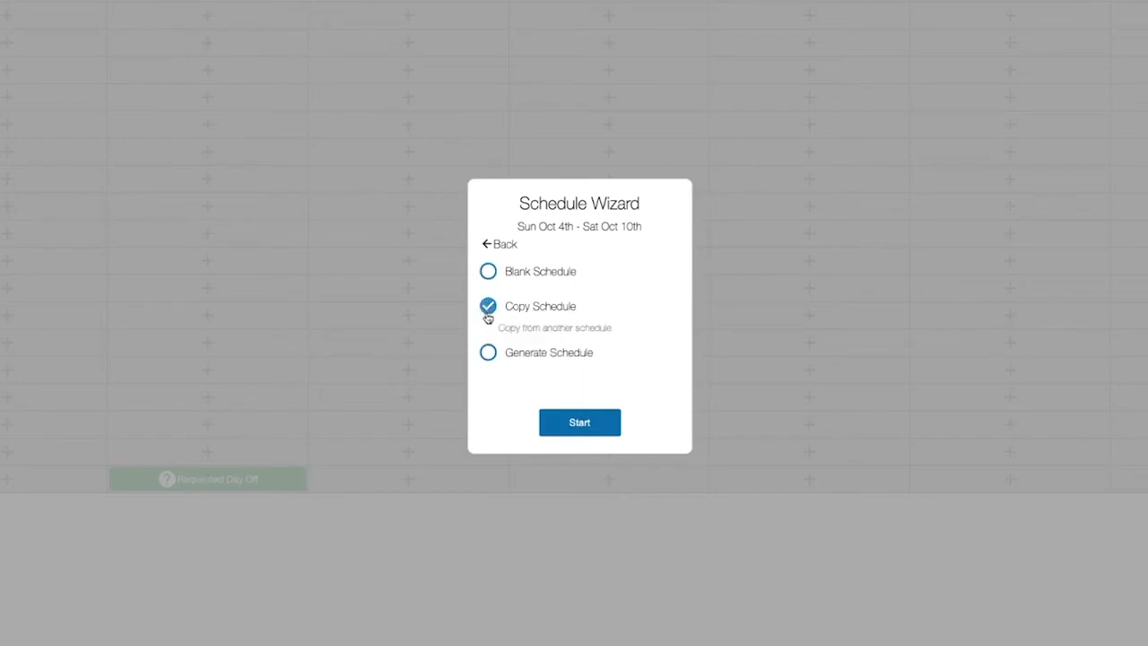
click(487, 355)
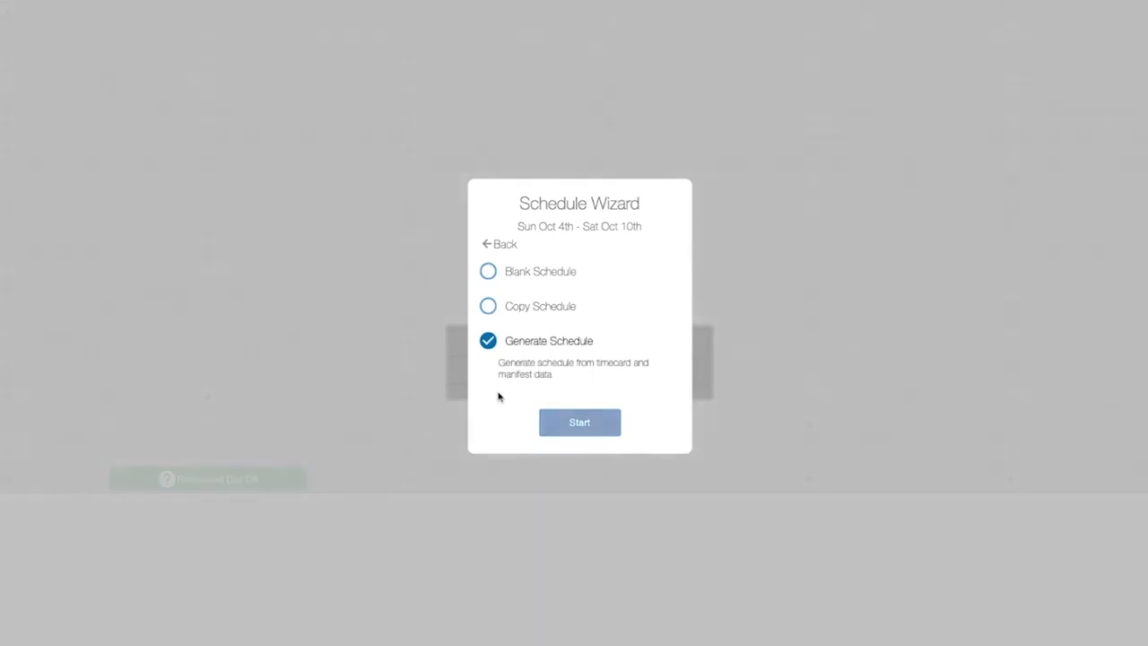
click(489, 271)
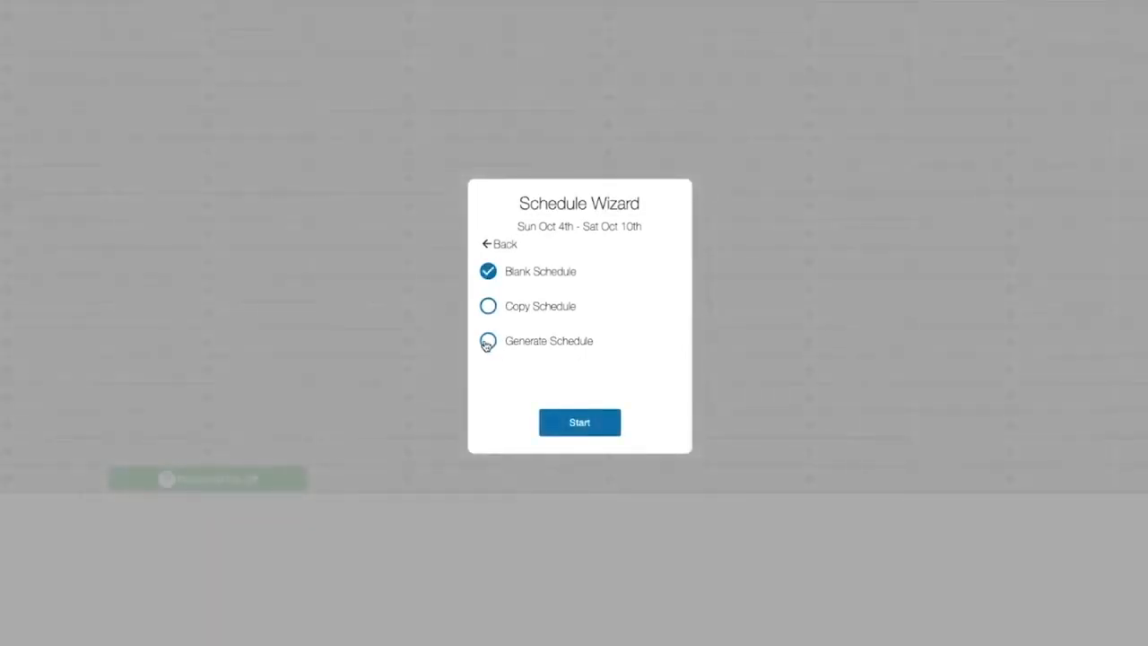
click(487, 343)
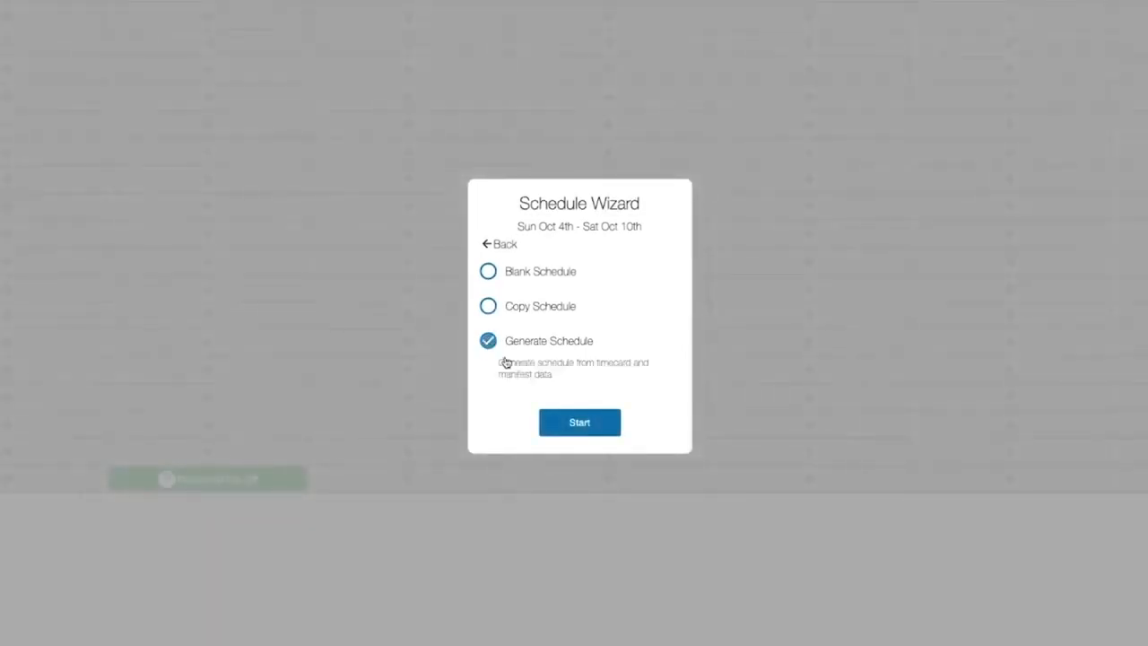
click(574, 423)
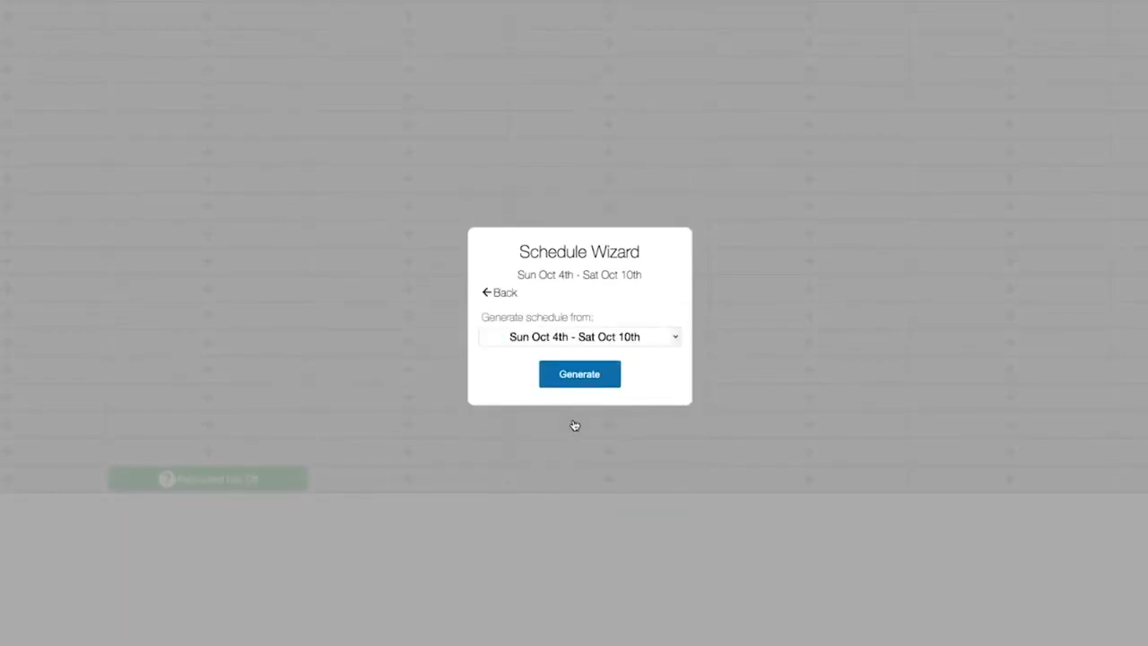
click(583, 374)
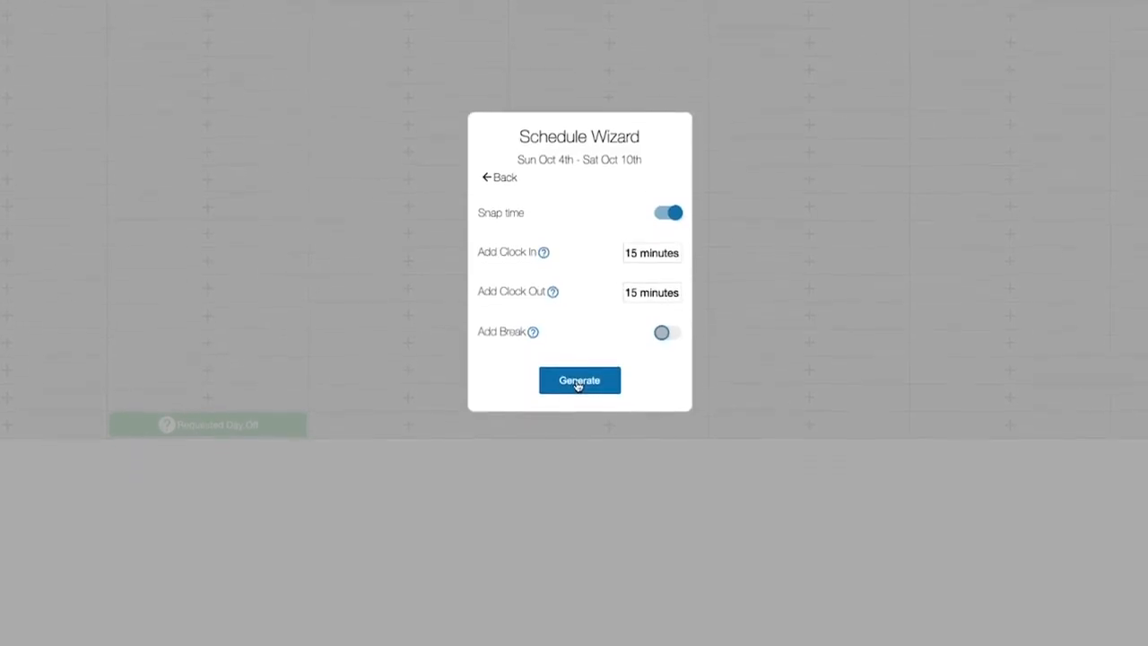
click(578, 358)
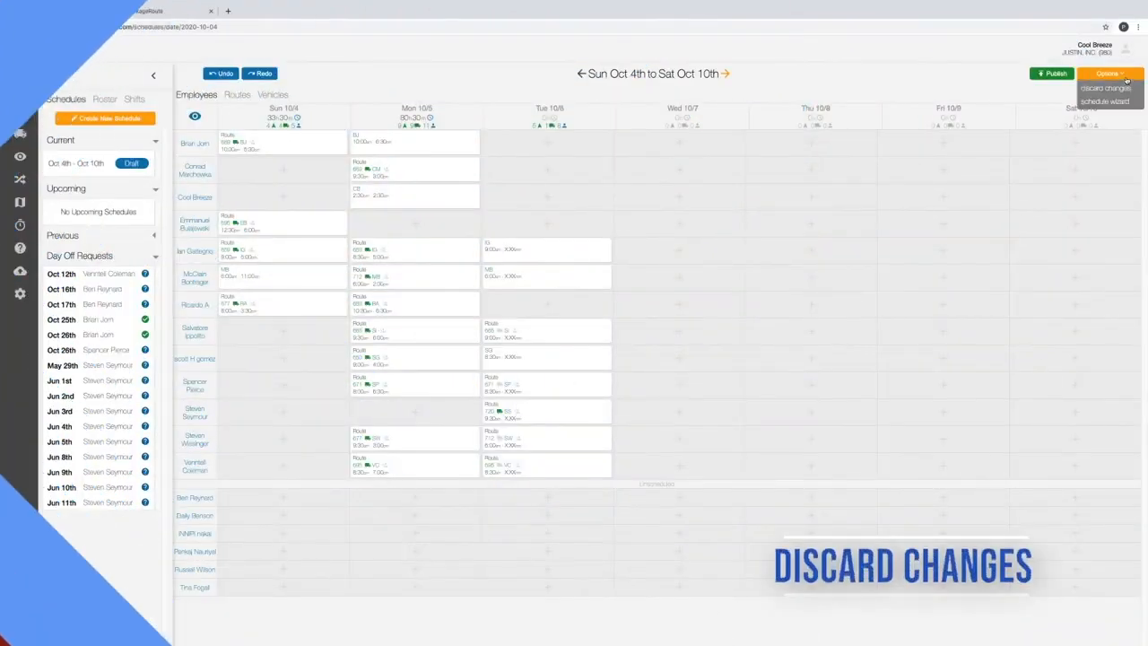
Step: Discard the current draft for Oct 4th - Oct 10th and create a blank schedule for that week
click(1117, 89)
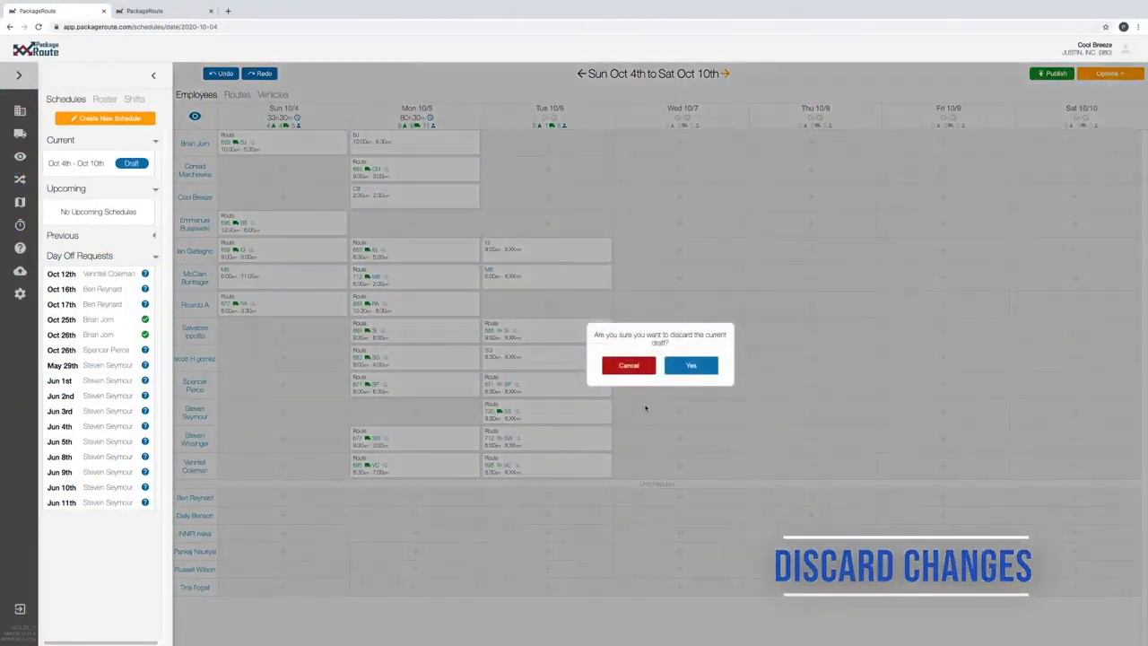
click(690, 366)
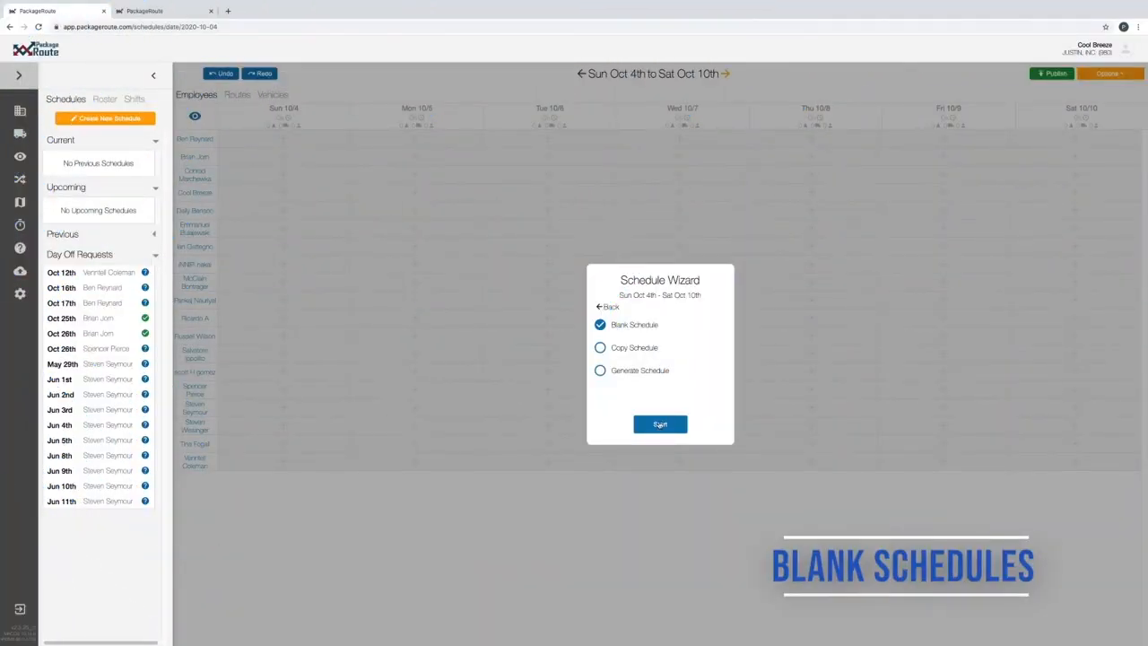
click(660, 424)
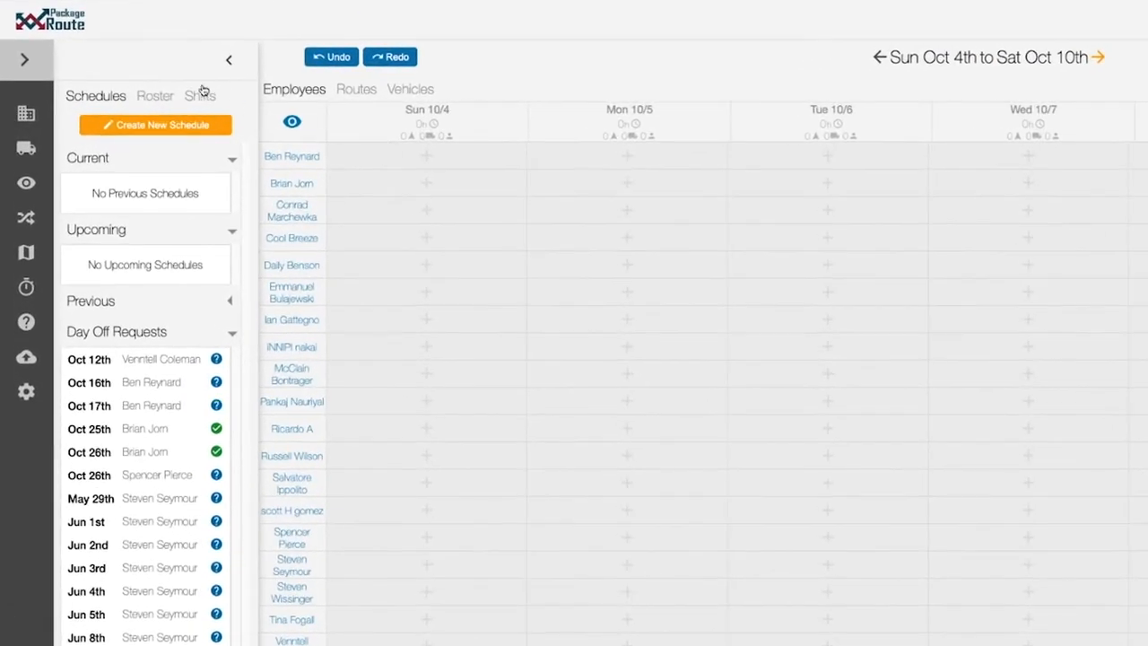
Step: Show the employee roster and add an empty Sun 10/4 shift for each of the first two employees
click(169, 95)
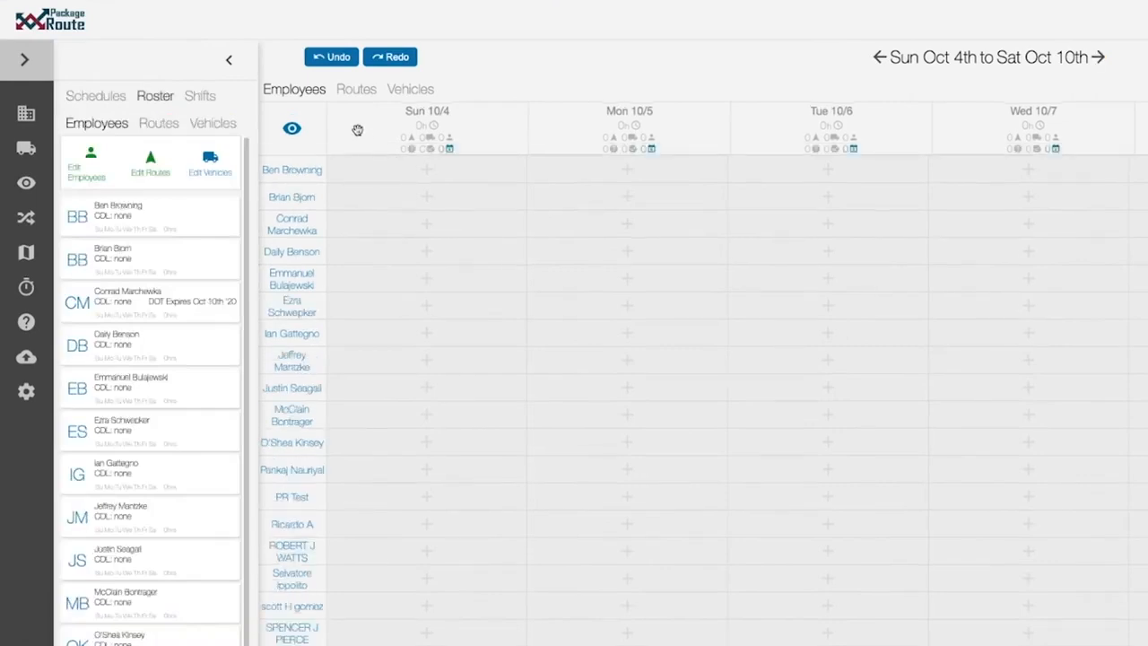
click(412, 169)
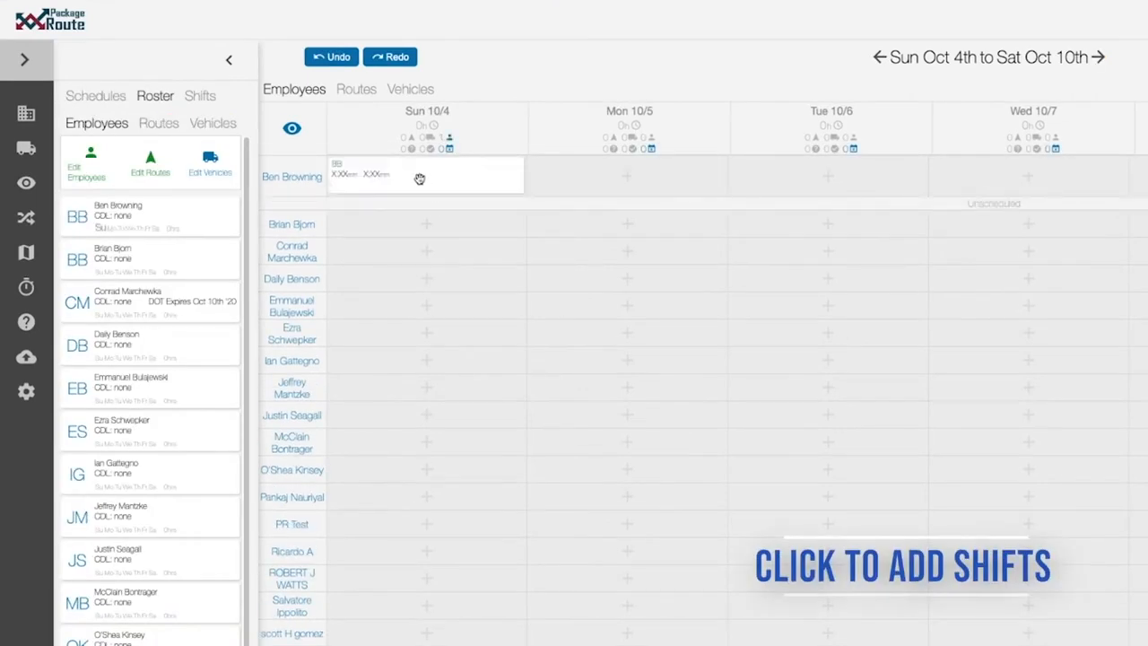
click(433, 221)
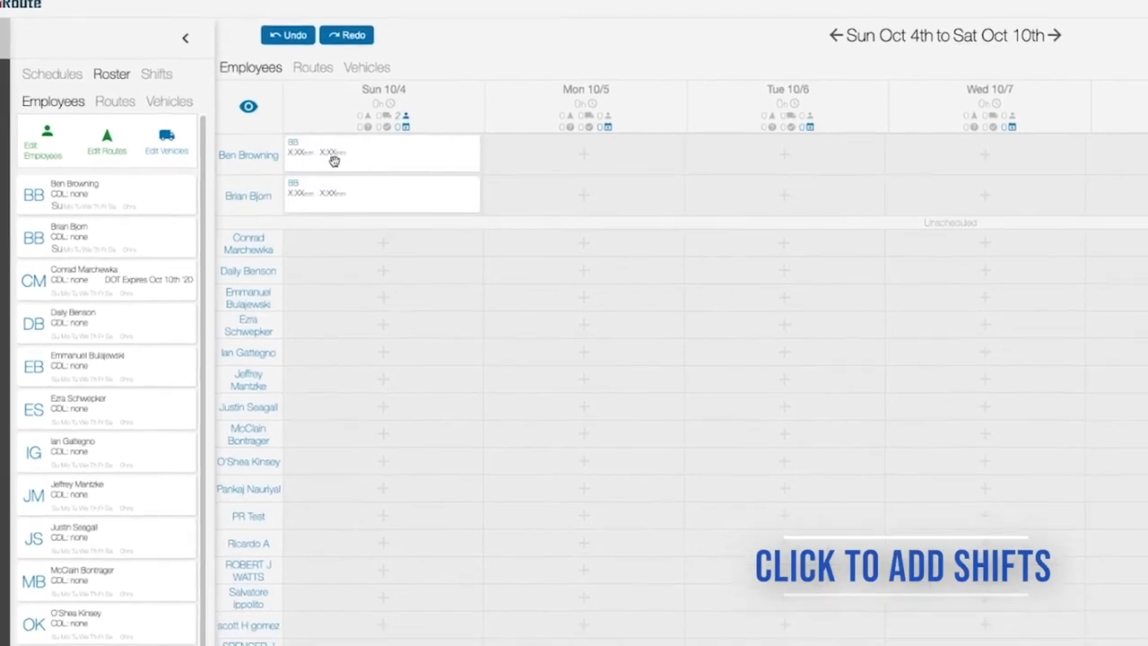
Step: Change the first employee's Sunday, Oct 04 shift type to Route
click(381, 177)
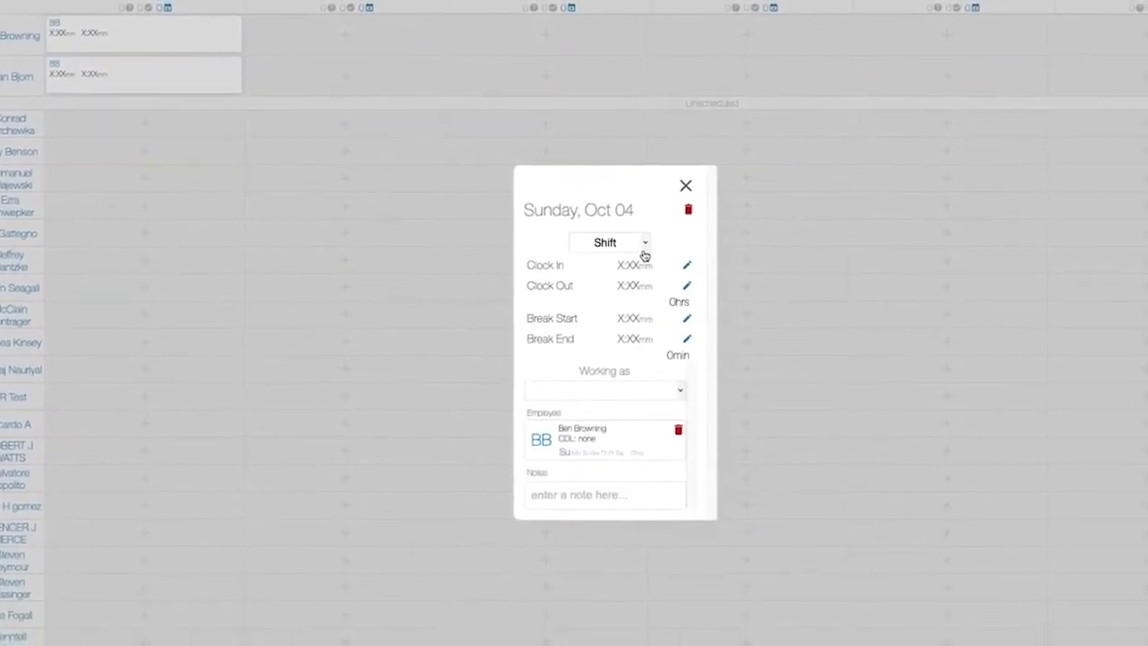
click(754, 301)
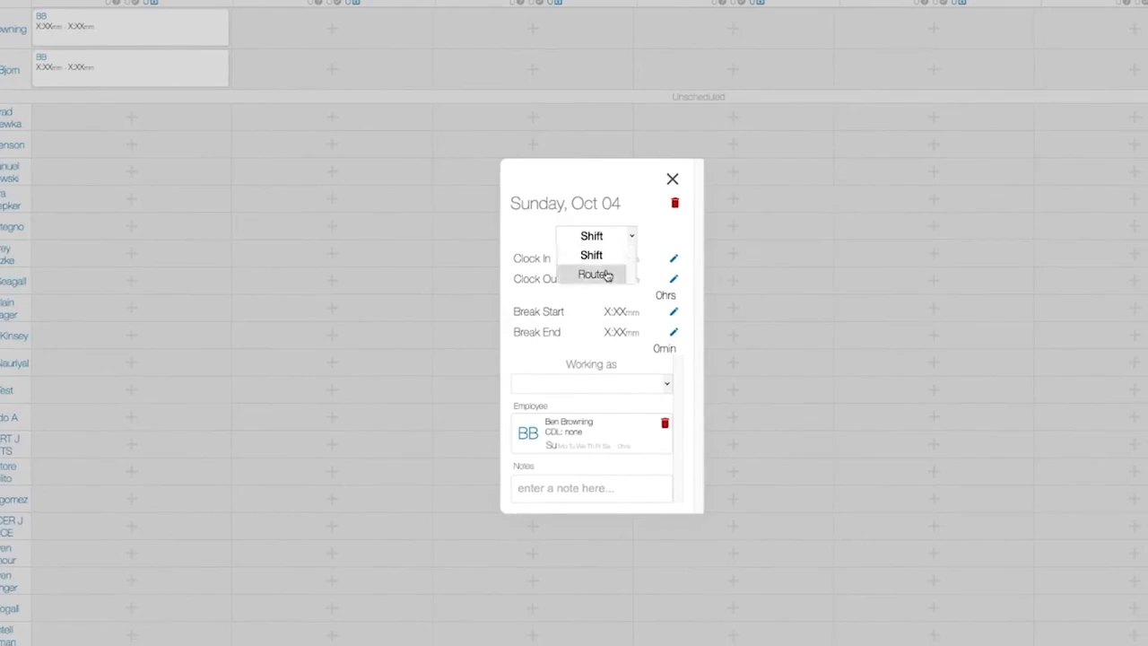
click(599, 275)
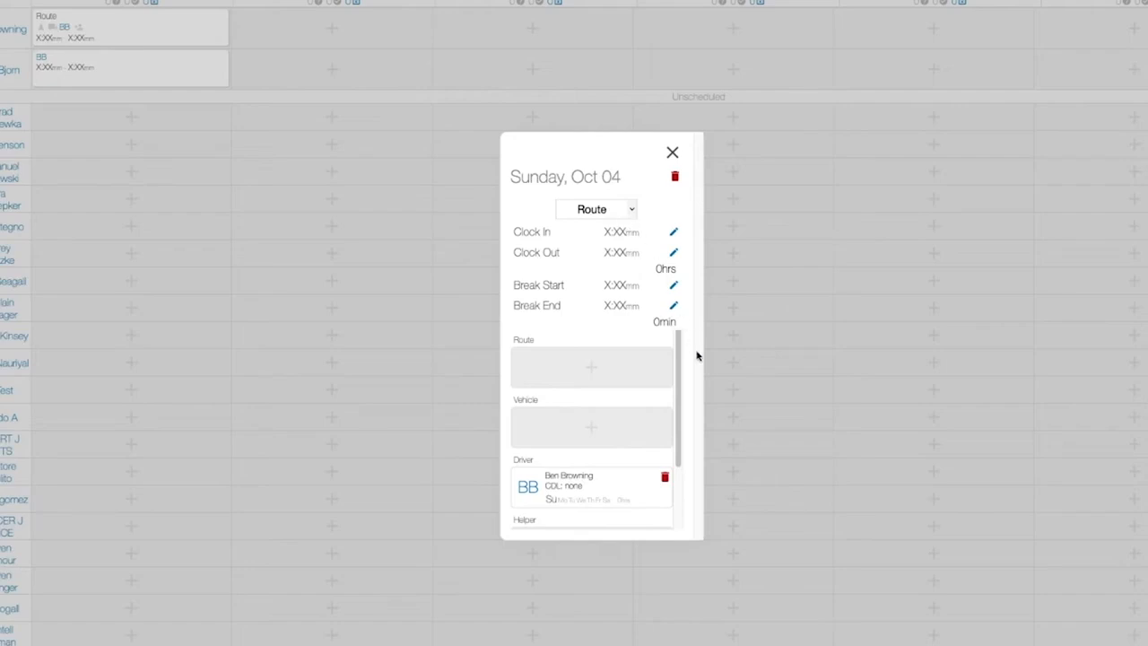
Step: Assign the second available employee as helper on the Sunday, Oct 04 route shift
scroll(679, 385, down, 3)
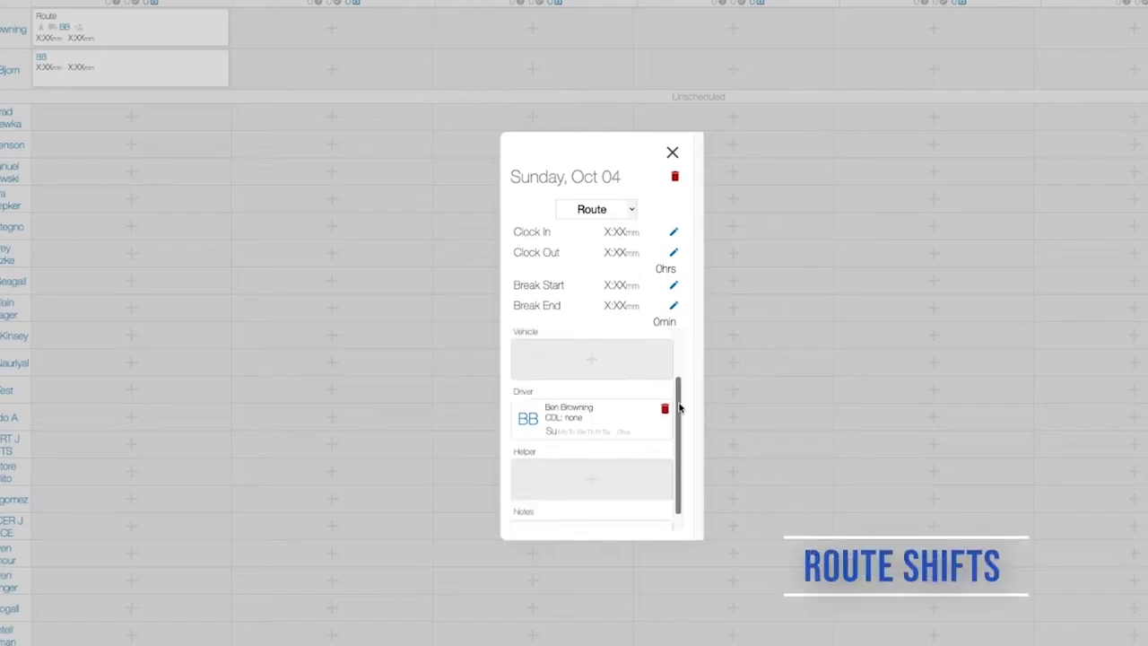
scroll(679, 414, down, 1)
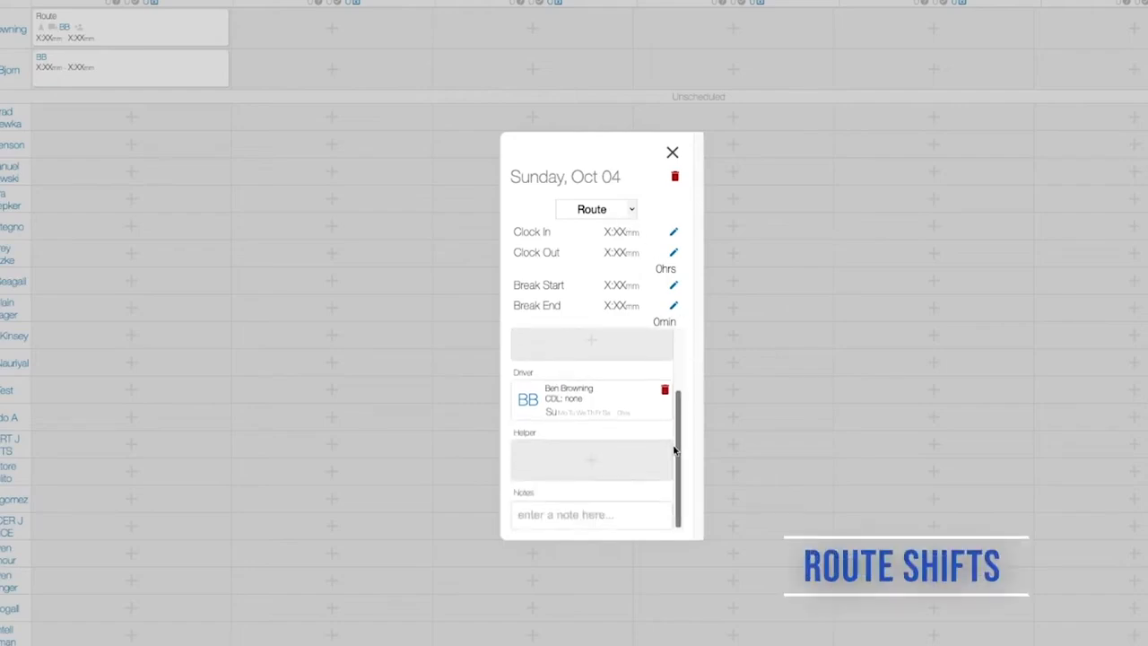
click(559, 477)
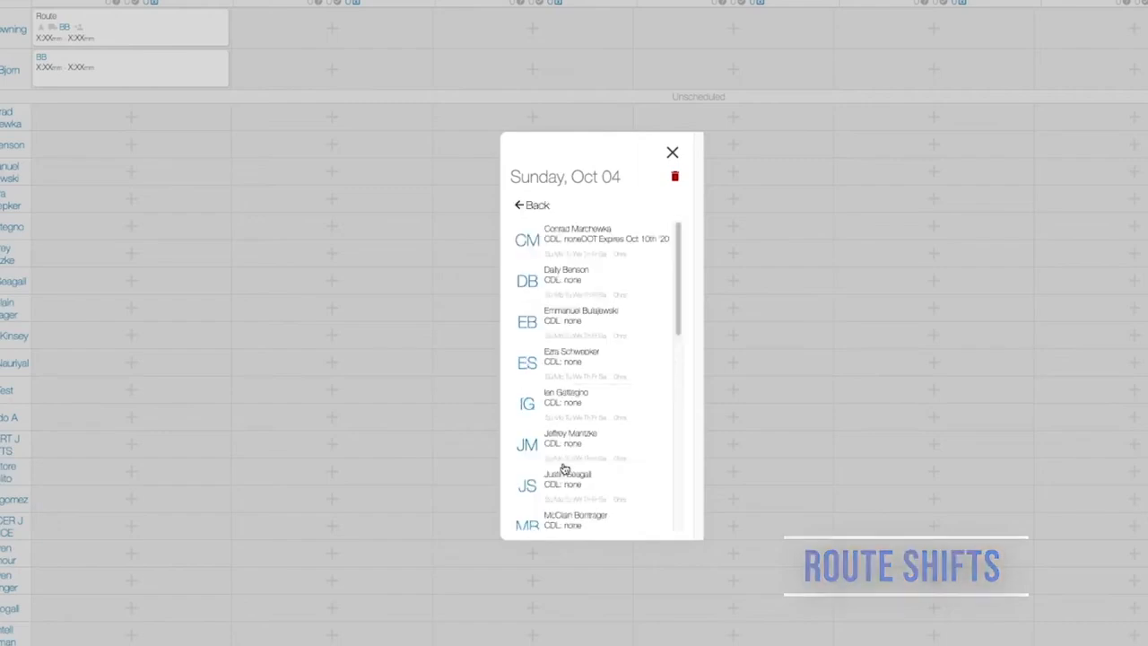
click(619, 287)
Step: Switch the Sunday, Oct 04 route entry back to a regular Shift and open its Working as role choices
drag(681, 358, 632, 213)
click(632, 213)
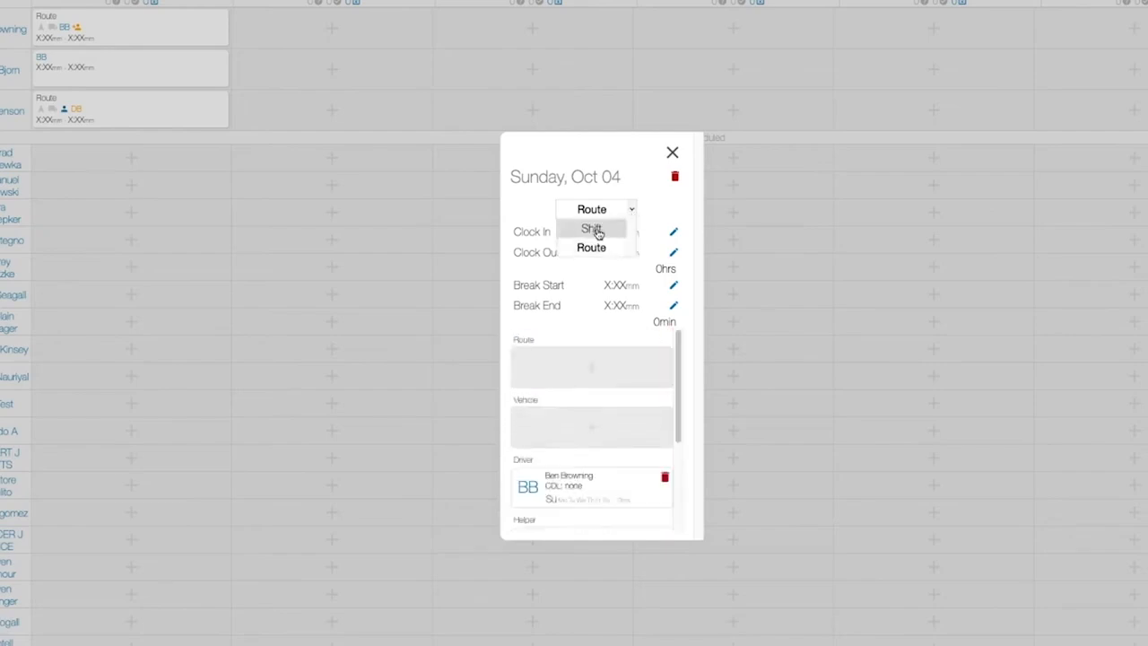
click(593, 229)
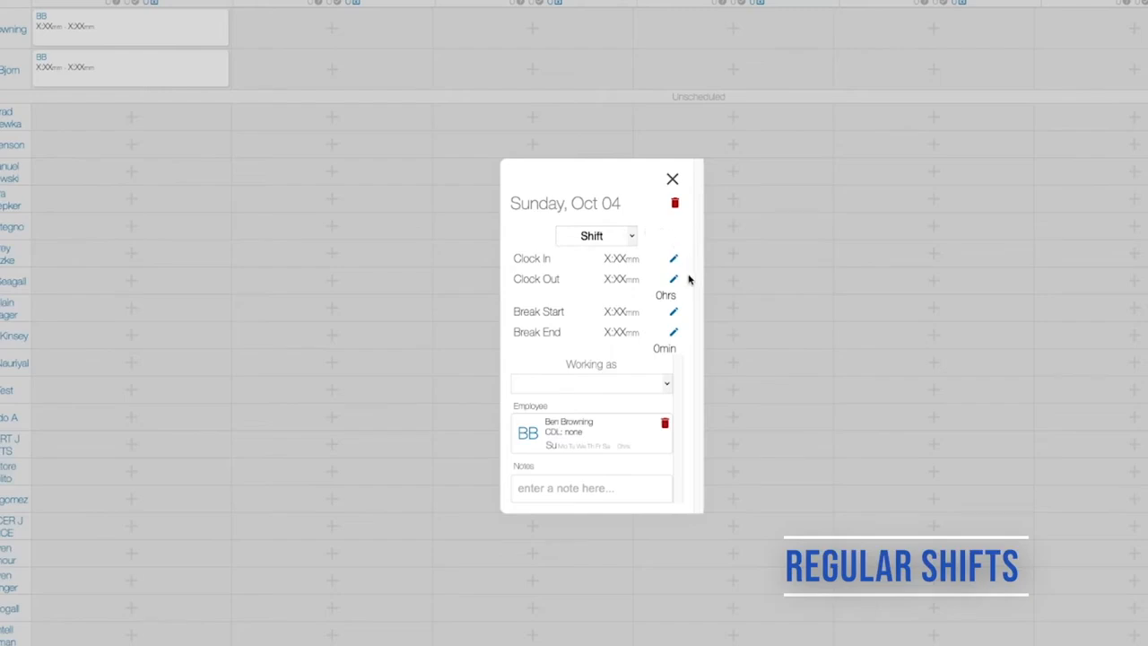
click(670, 383)
drag(666, 399, 668, 430)
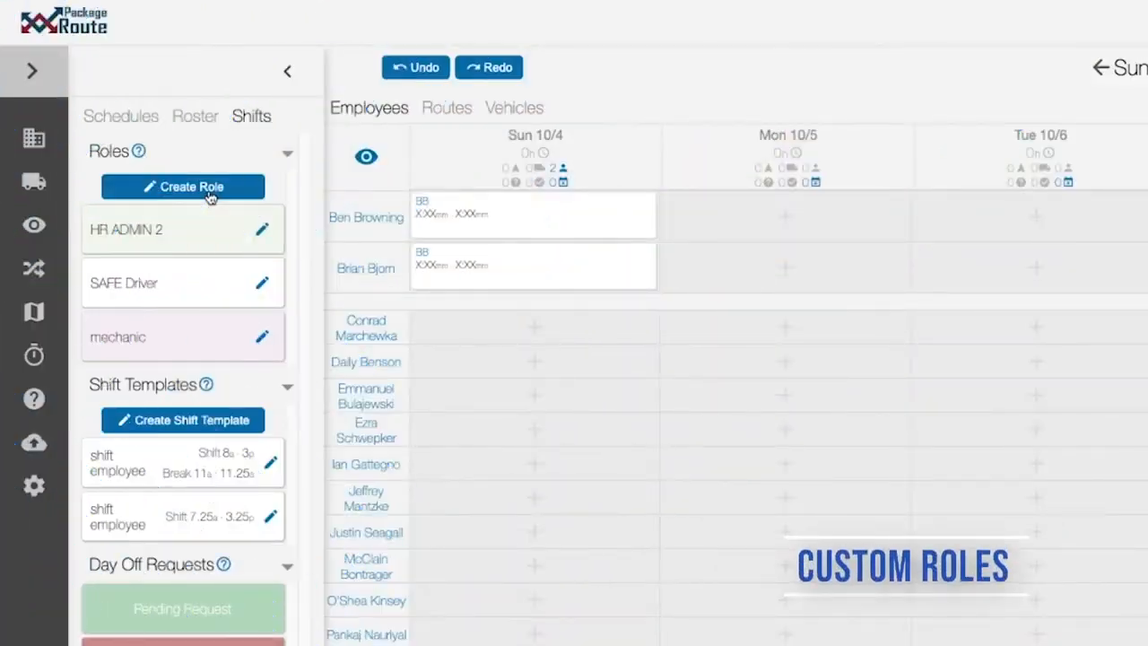
Step: Create a custom role named BC with a light lavender color
click(208, 187)
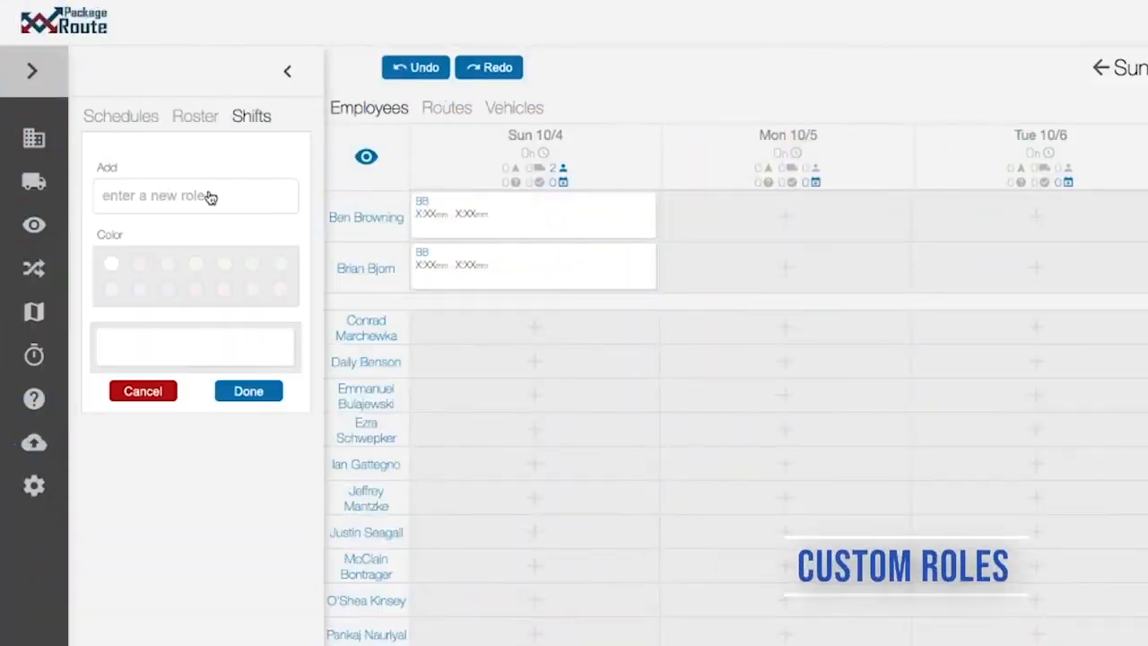
text(BC)
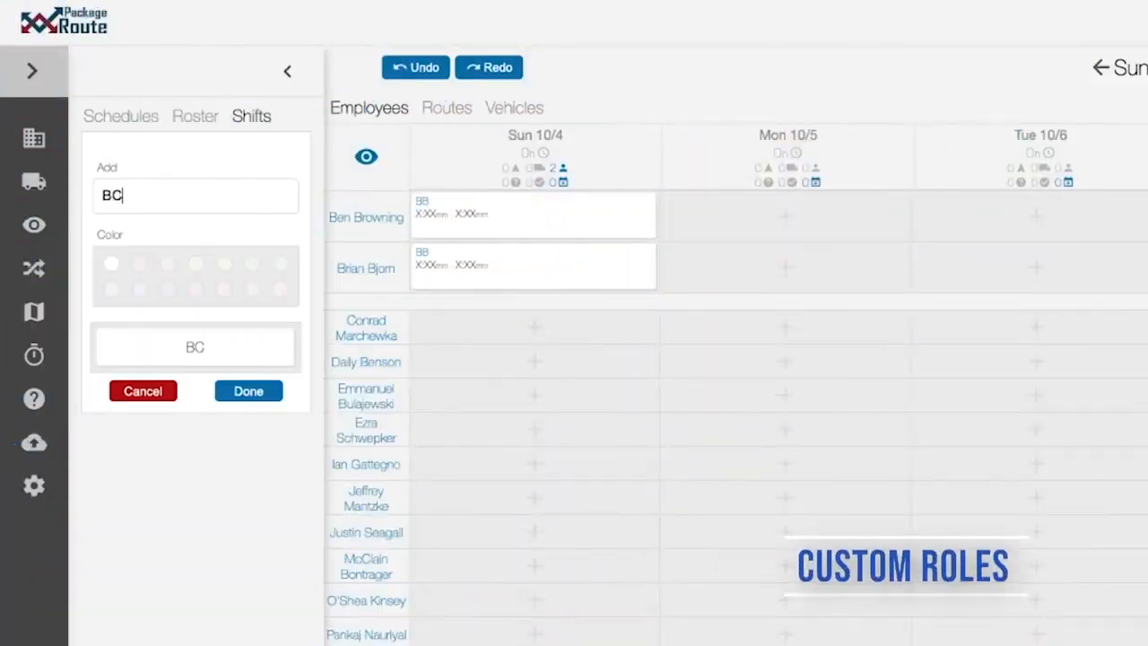
click(172, 291)
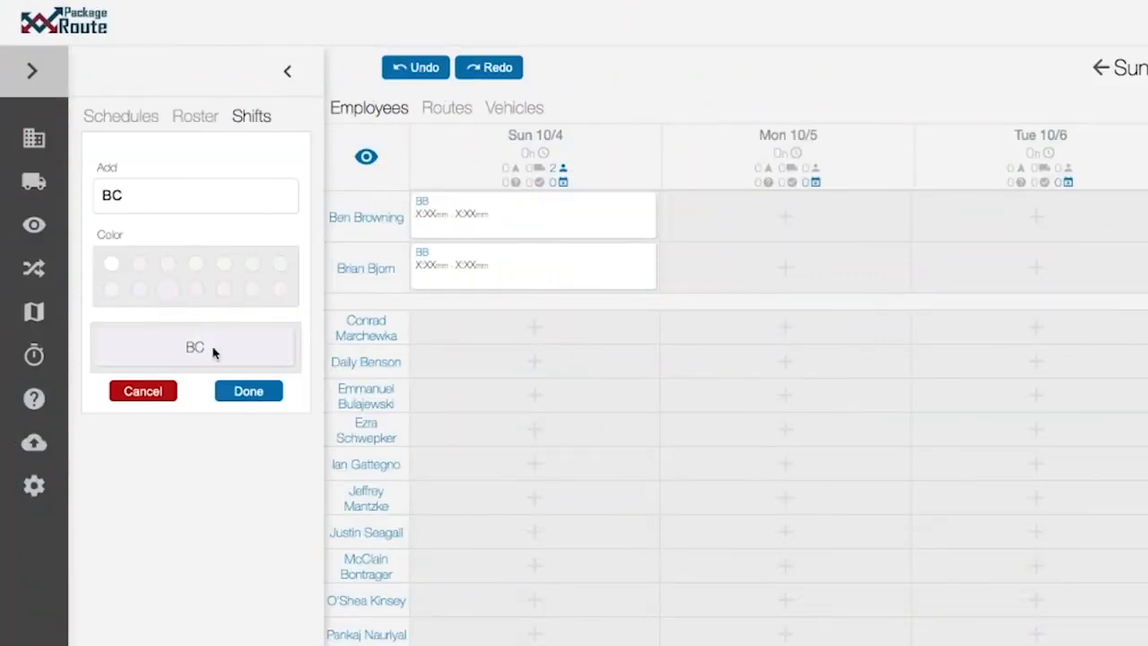
click(237, 388)
Step: Create a shift template for the BC role with clock-in at 7:00 AM and clock-out at 3:00 PM
click(195, 474)
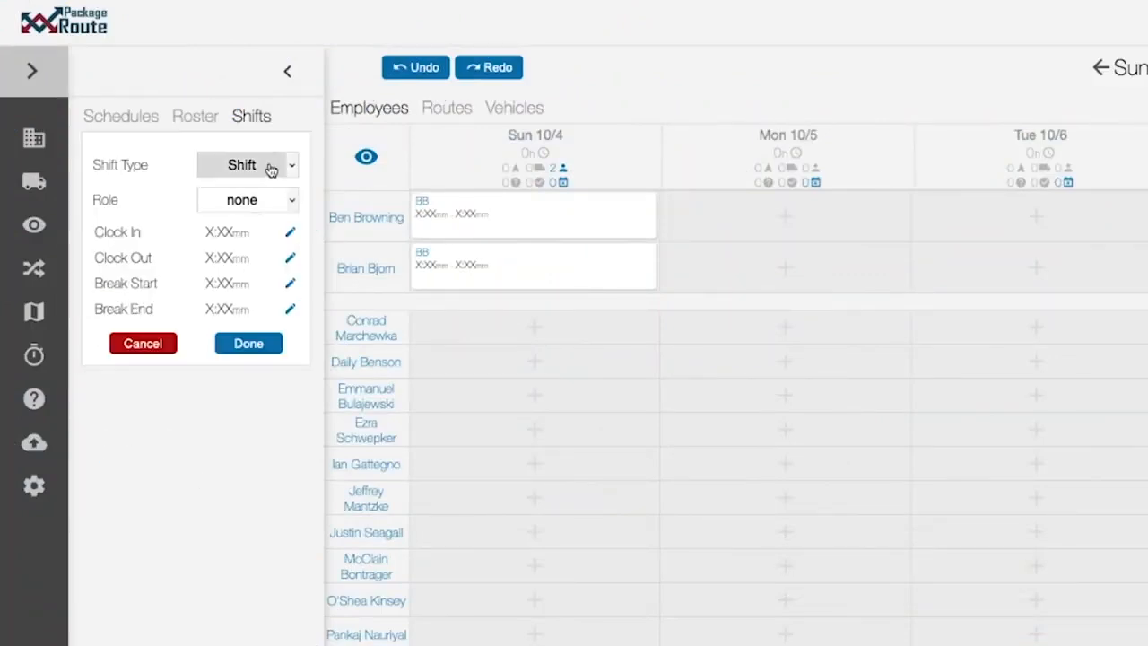
click(283, 205)
scroll(277, 248, down, 2)
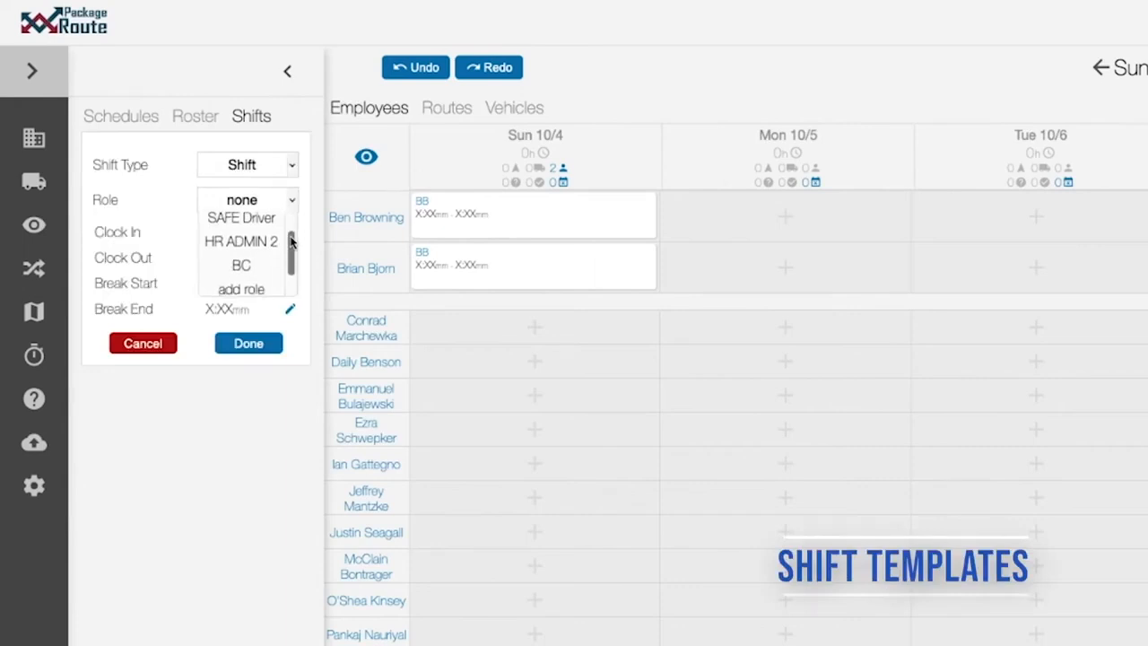
click(259, 262)
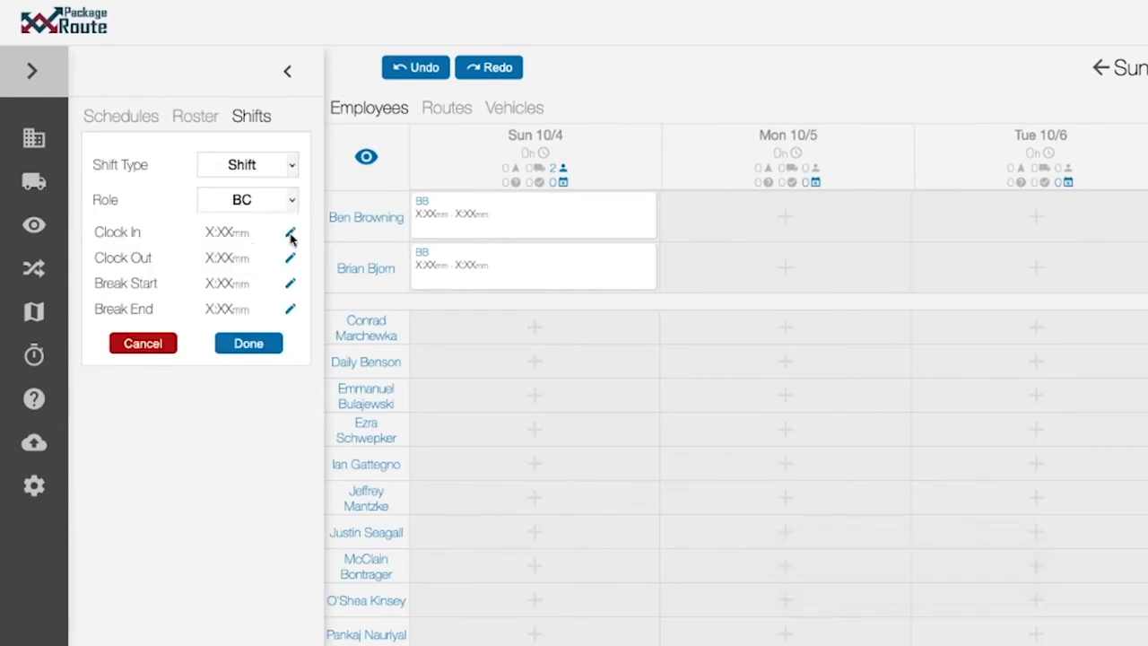
click(290, 235)
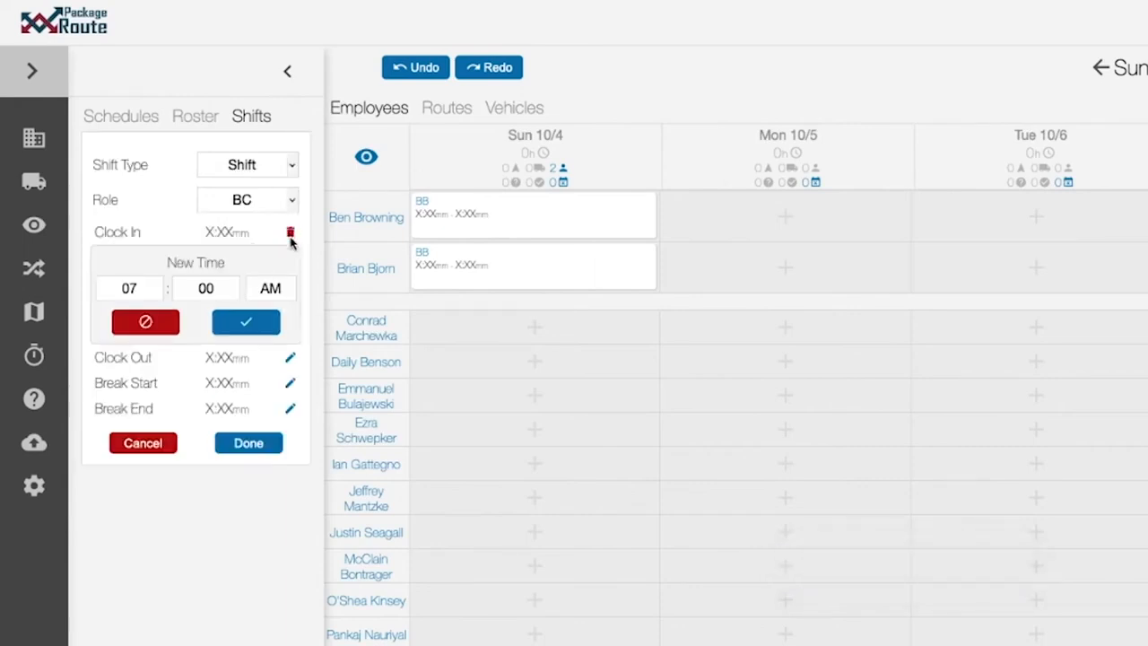
click(139, 294)
drag(160, 310, 156, 336)
click(240, 325)
click(242, 325)
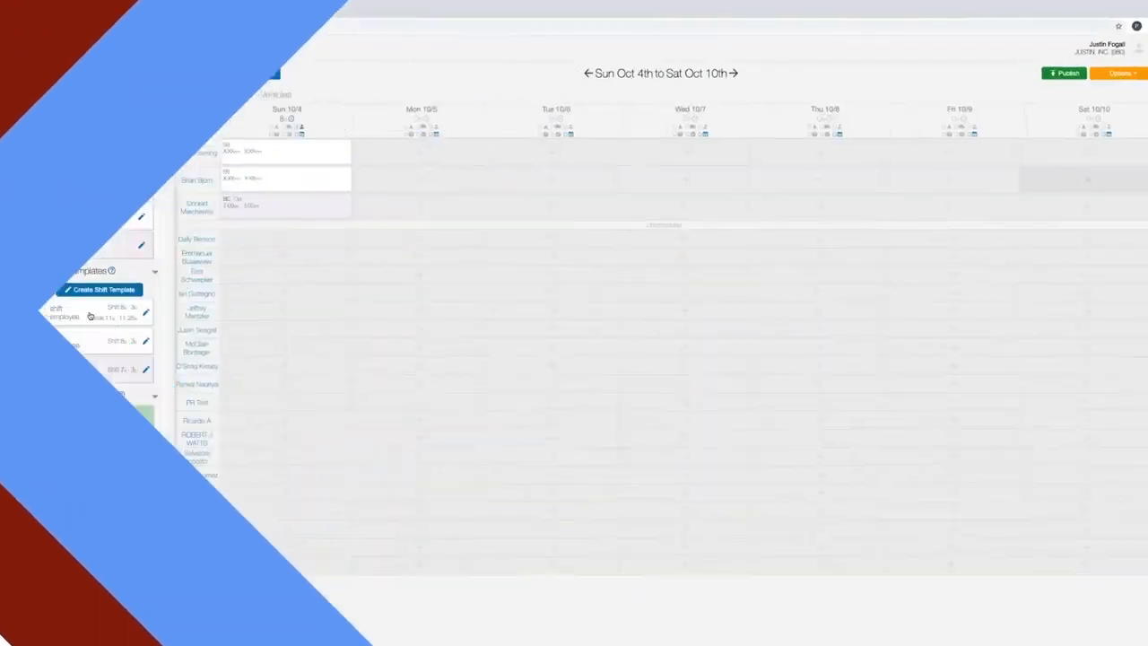
Step: Apply the 8a - 3p employee shift template without a break to the first two employees' Sun 10/4 shifts
drag(134, 331, 381, 171)
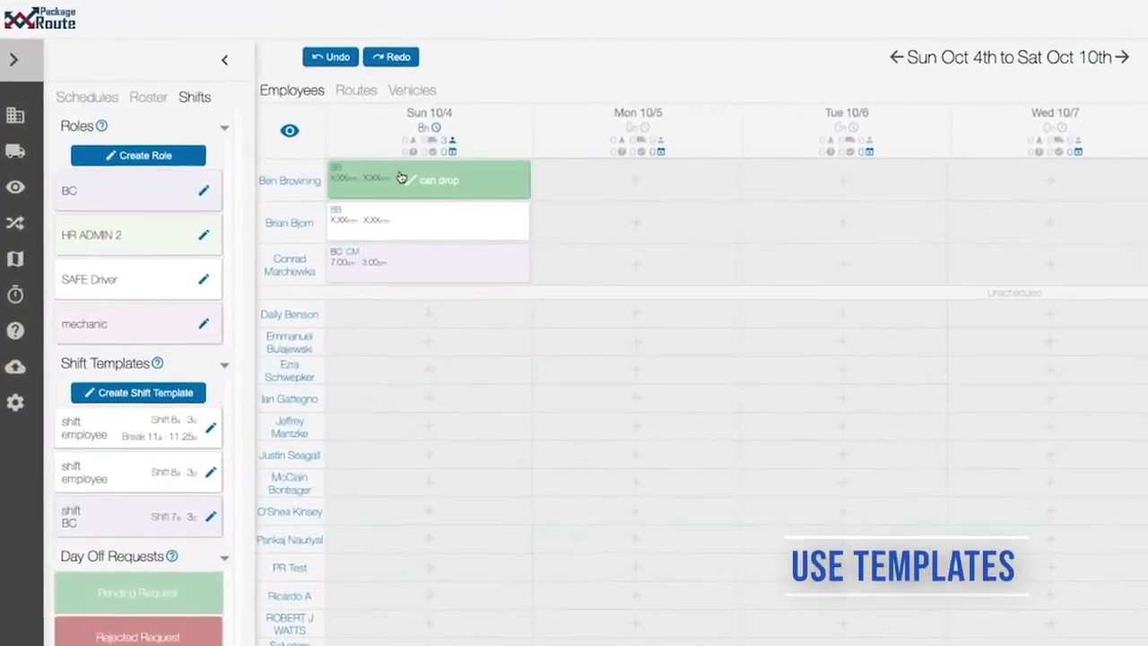
drag(220, 482, 445, 224)
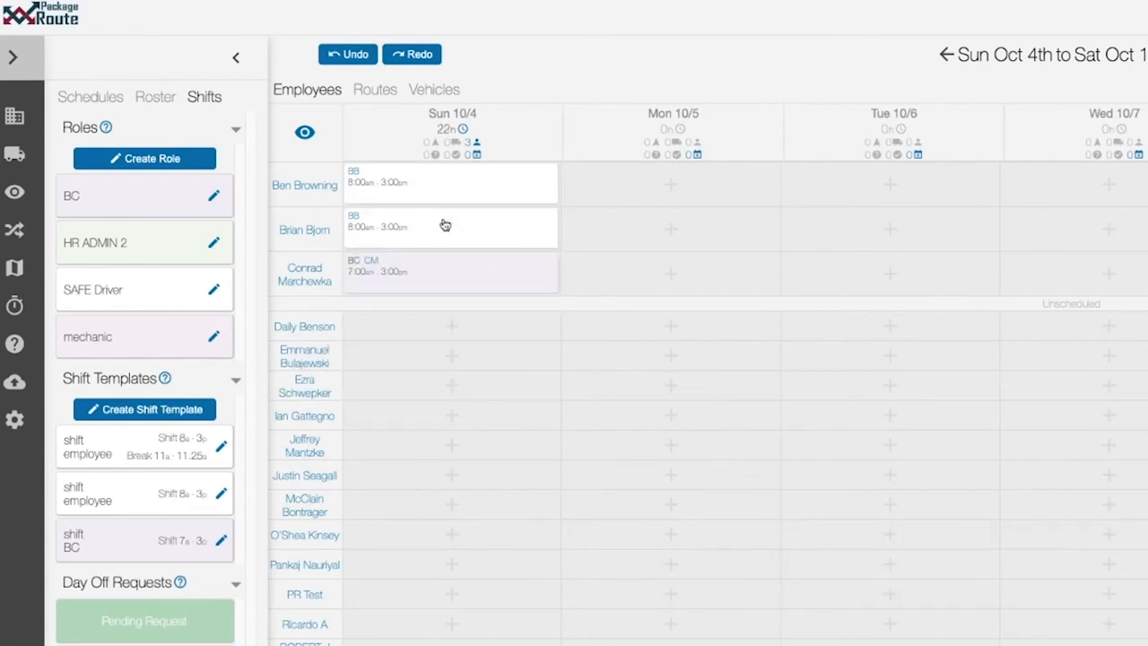
Step: Copy the first two employees' Sunday shifts to Mon 10/5, and duplicate that whole day to Tue 10/6 and Wed 10/7
drag(469, 187, 673, 184)
drag(520, 225, 672, 226)
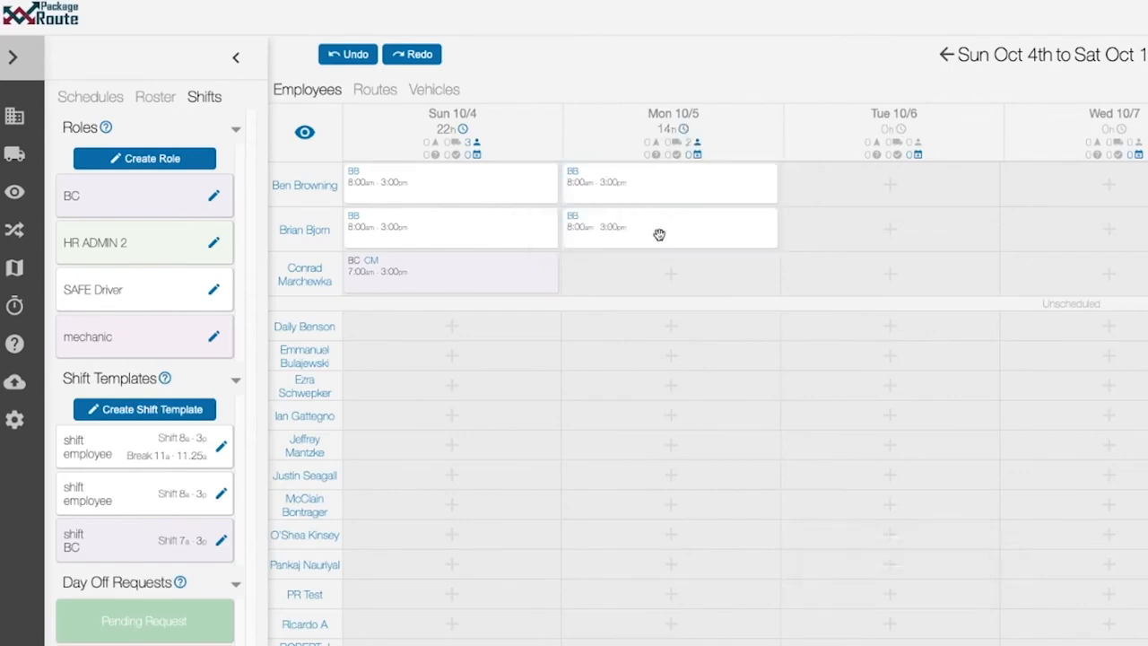
drag(626, 128, 727, 115)
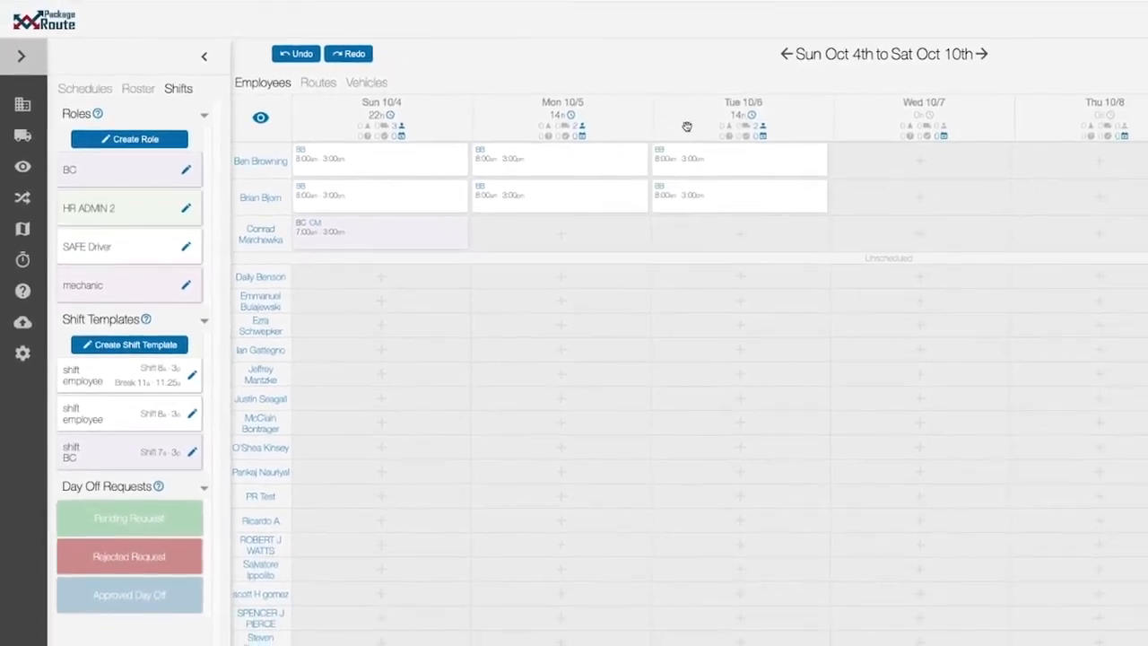
drag(701, 125, 870, 116)
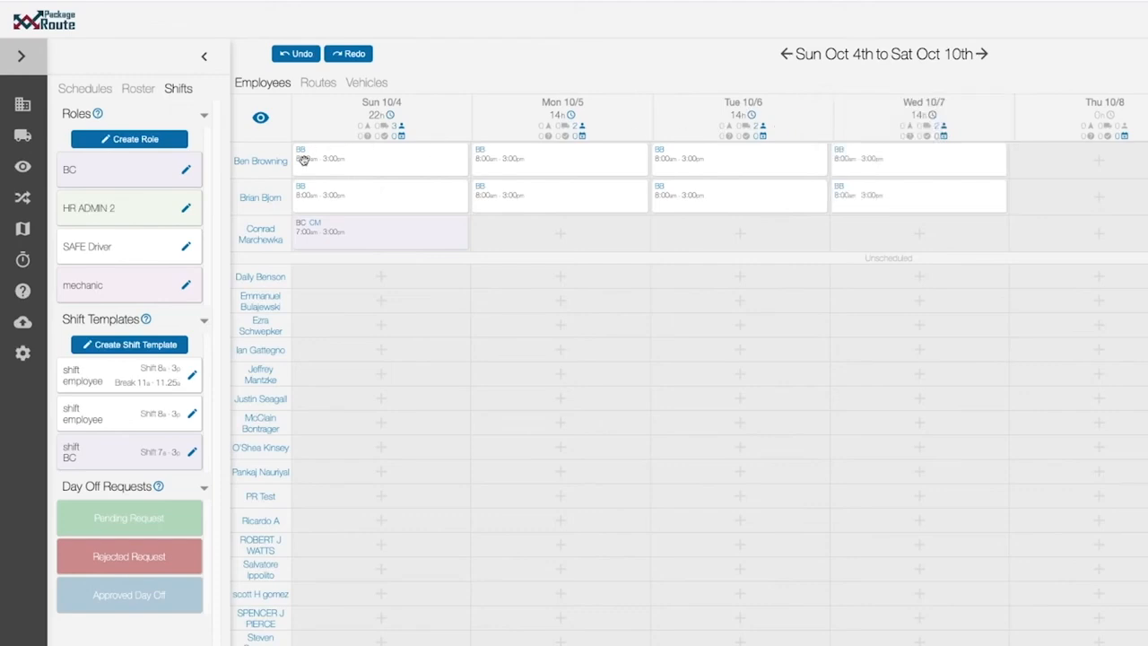
Step: Move the first employee's entire week of shifts to the first unscheduled employee and back
drag(255, 162, 260, 274)
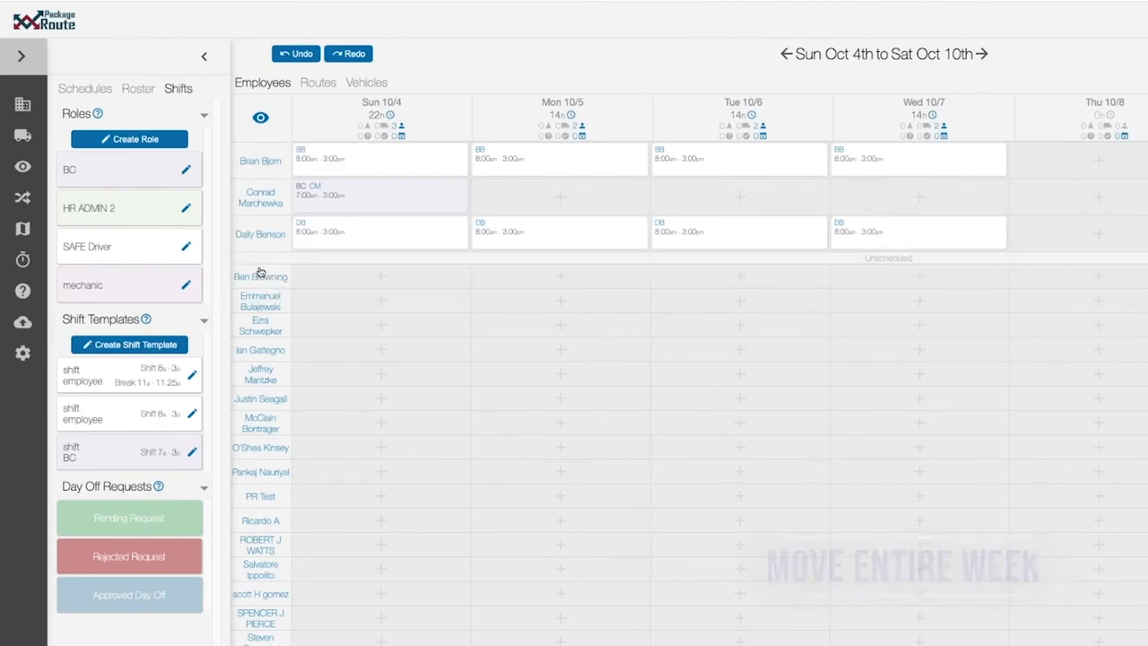
drag(254, 234, 255, 282)
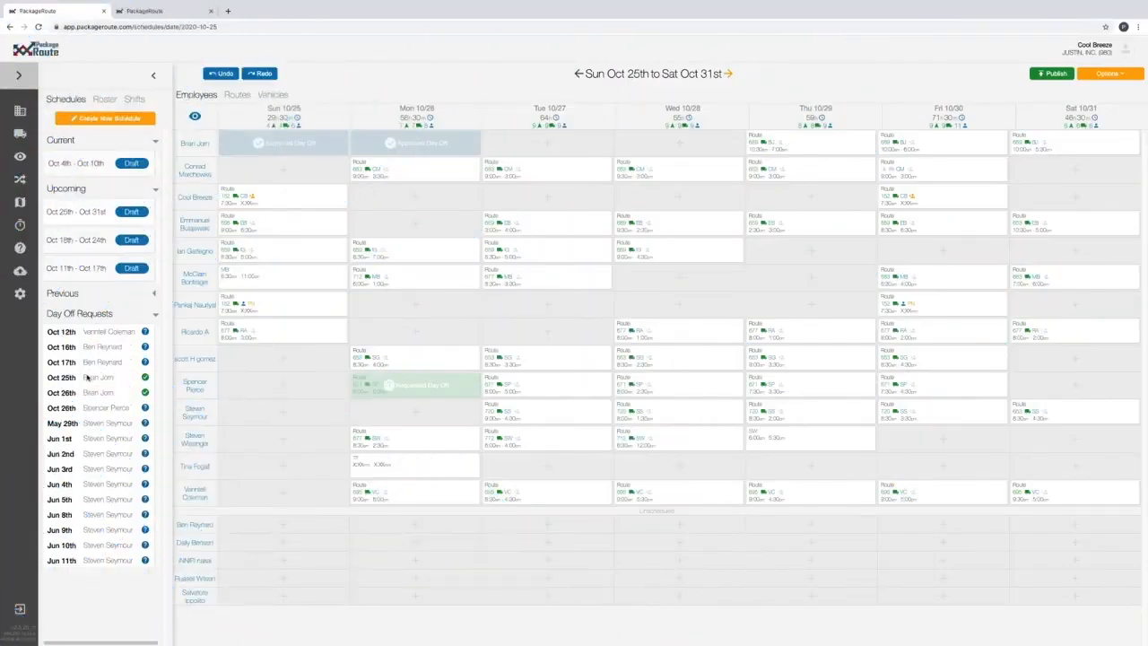
Step: Place shifts on the first employee's approved days off, Sun 10/25 and Mon 10/26, and delete both conflicting shifts
mouse_move(103, 377)
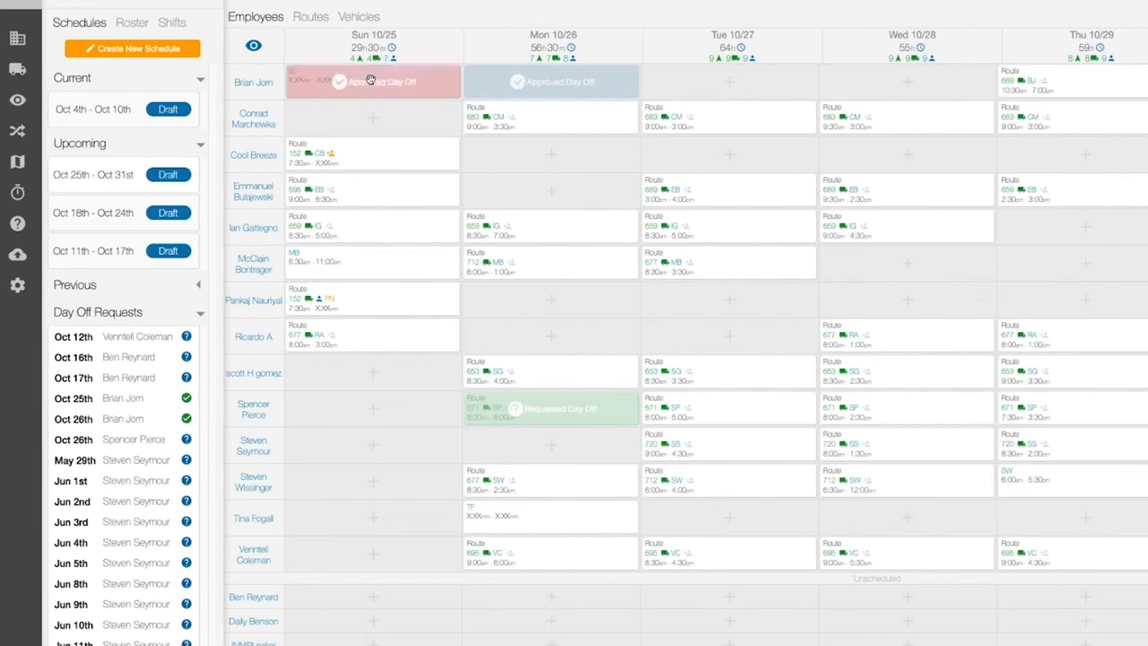
click(520, 80)
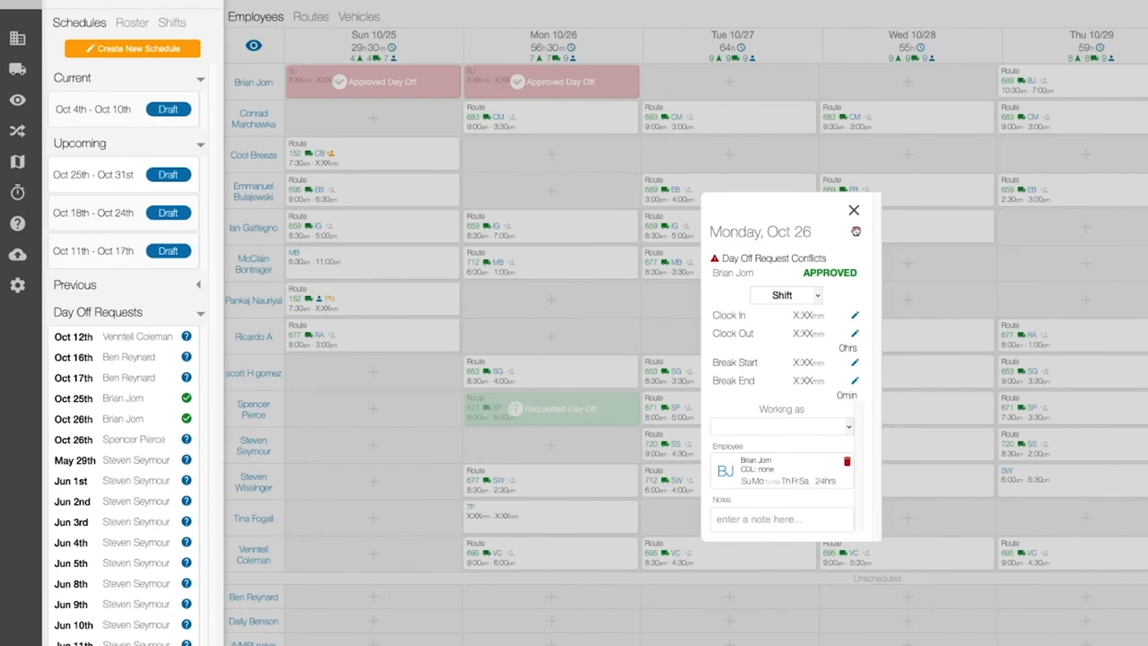
click(856, 232)
click(384, 83)
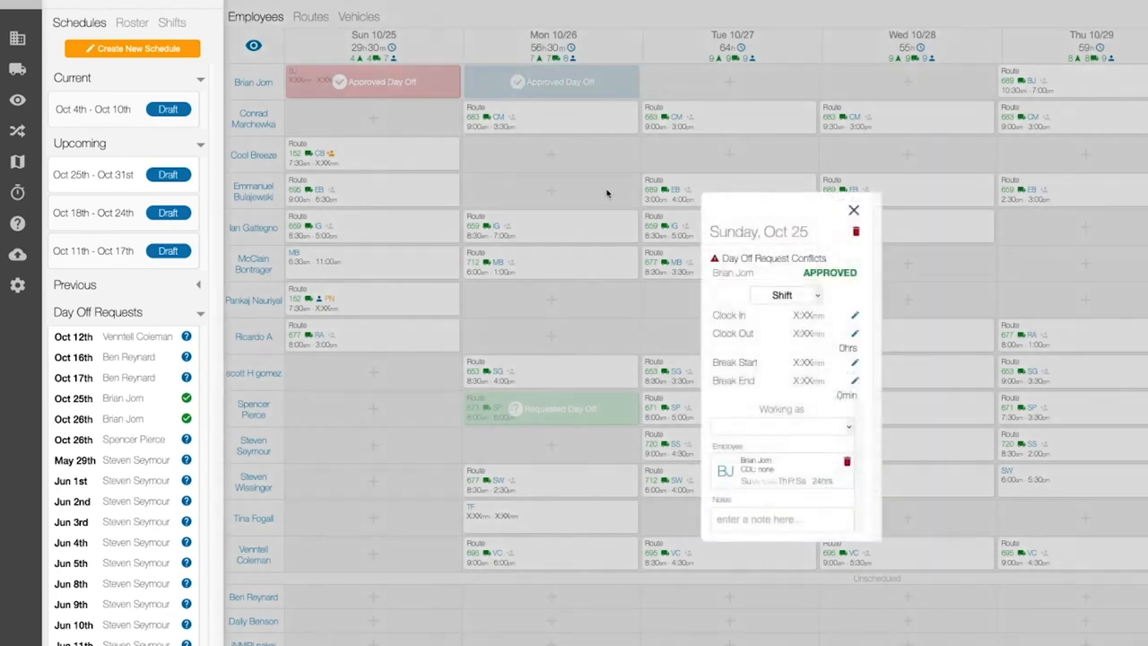
click(855, 232)
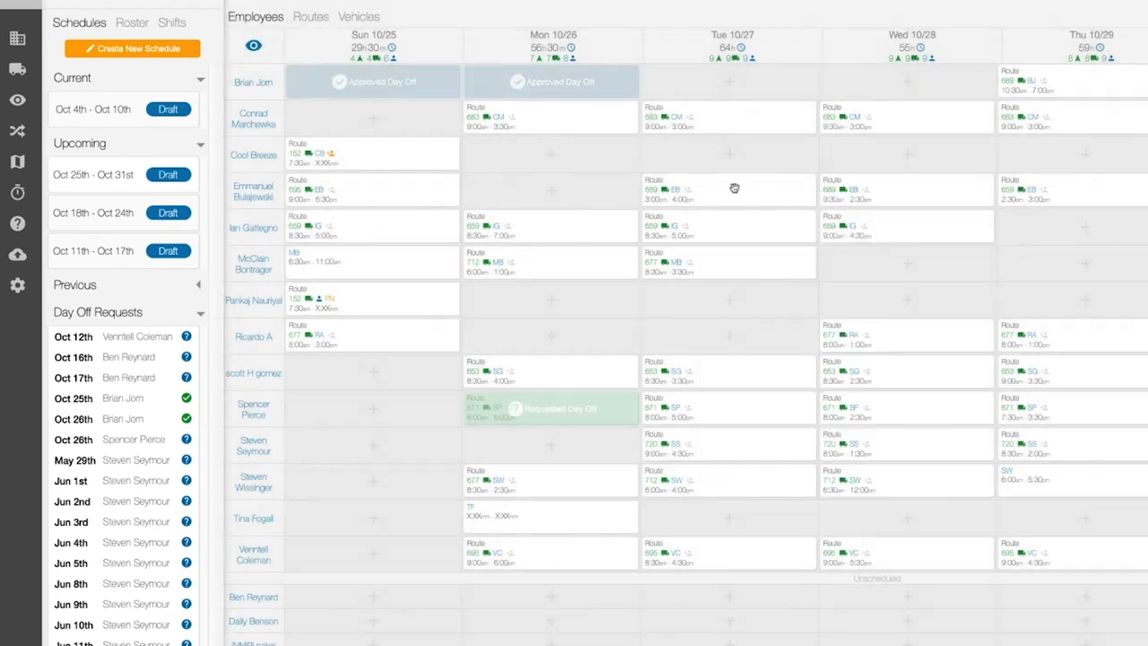
Step: Show the employee roster and review the employees' scheduled days, hours and DOT expiry notices
click(132, 22)
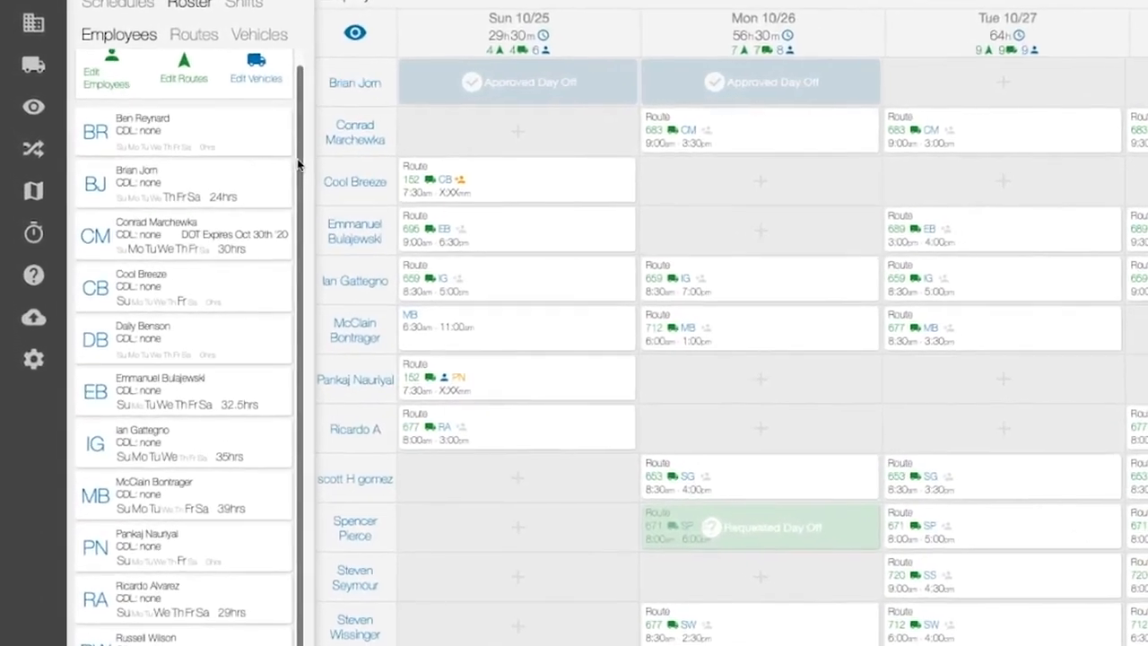
drag(297, 165, 299, 207)
mouse_move(331, 218)
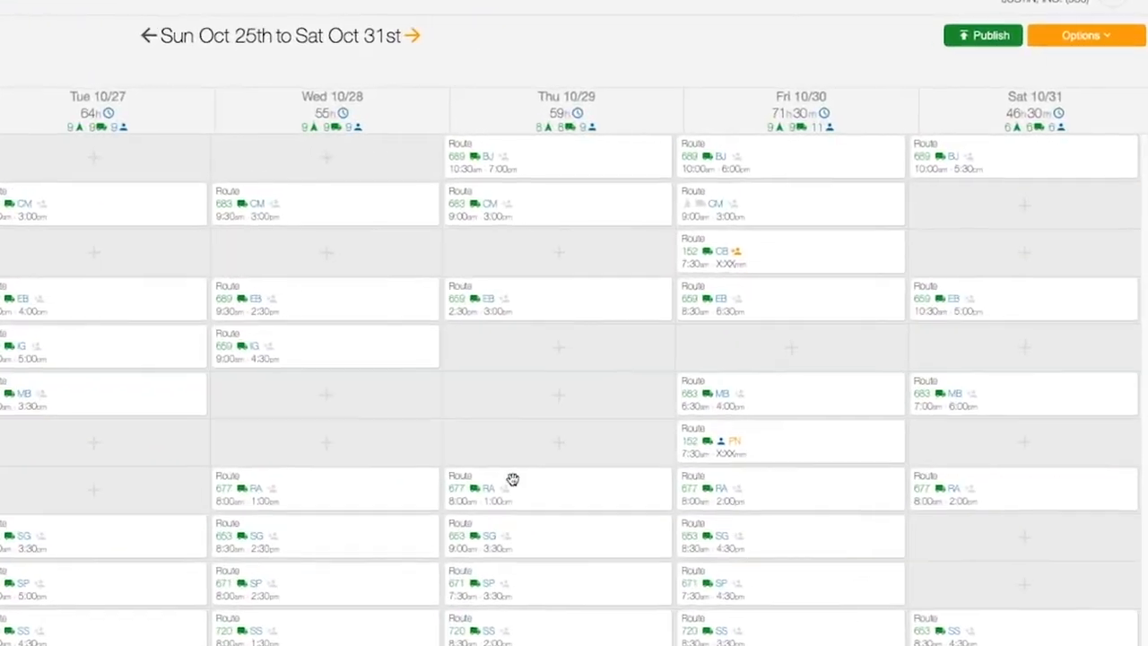
Step: Publish the Oct 25th to Oct 31st schedule to all employees
click(984, 34)
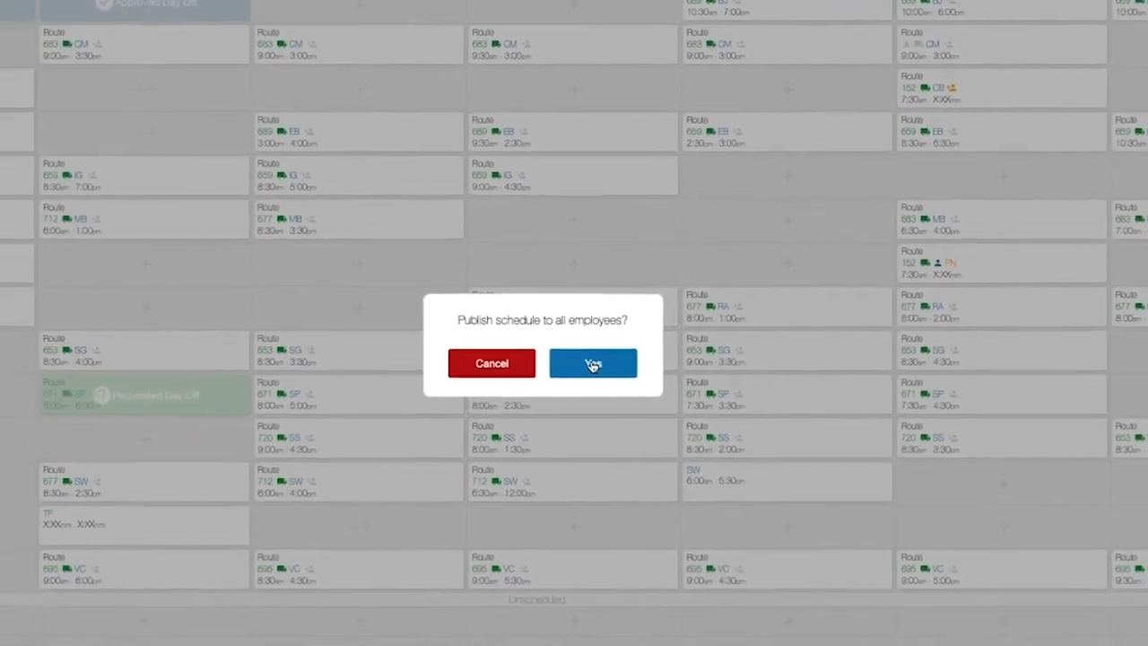
click(613, 362)
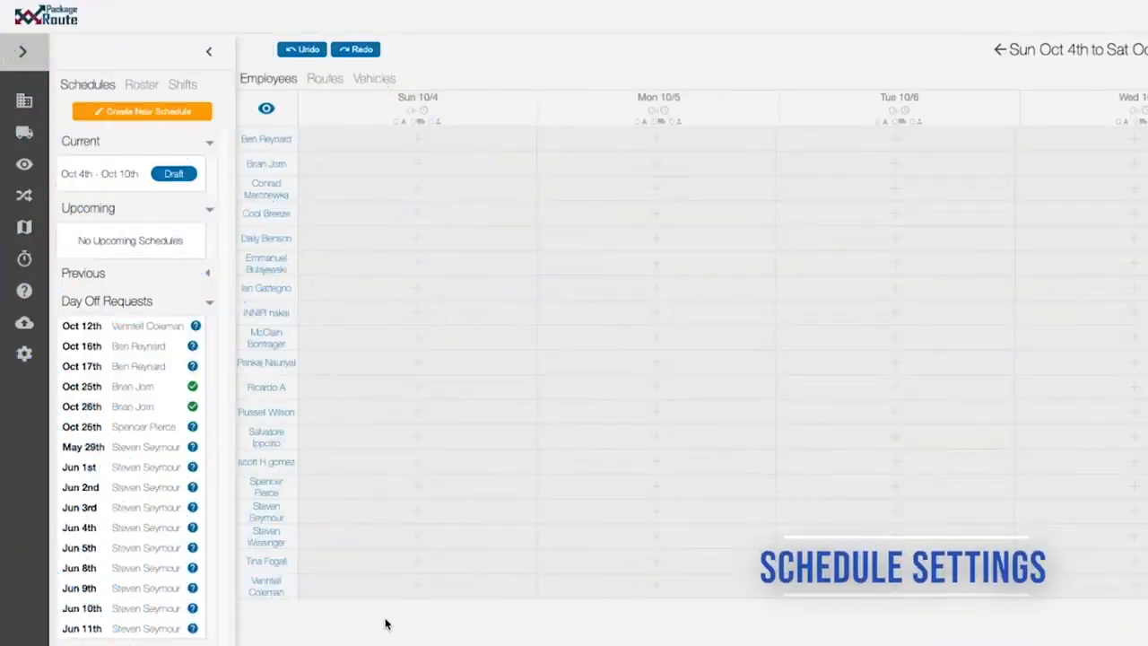
Step: Open the account's Schedule settings
mouse_move(27, 354)
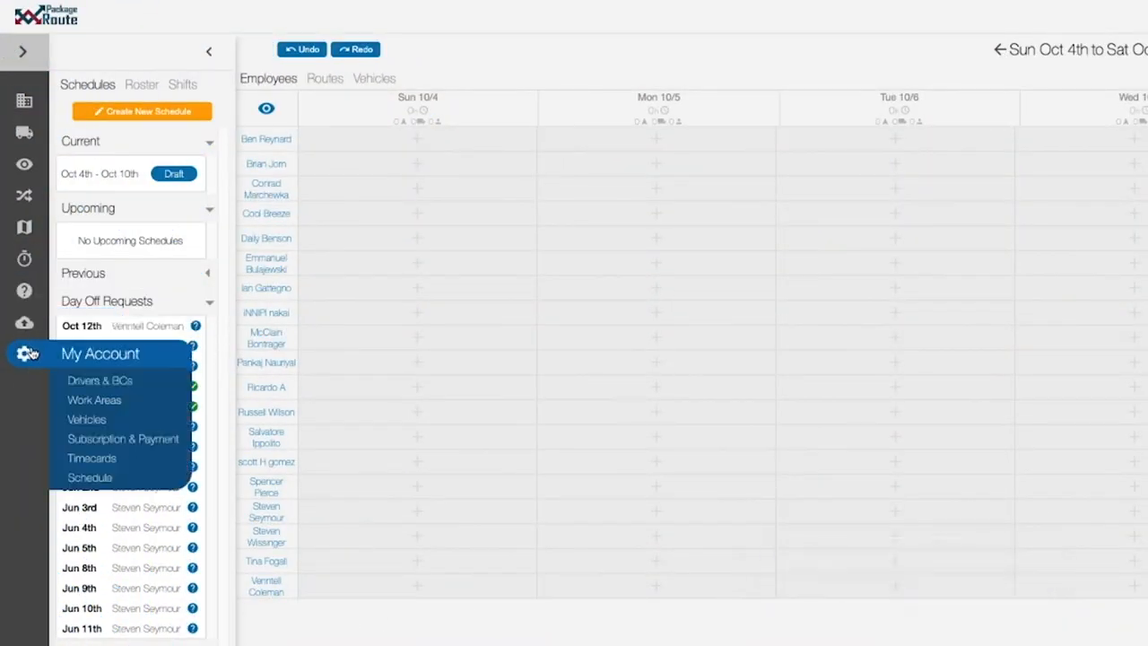
click(100, 483)
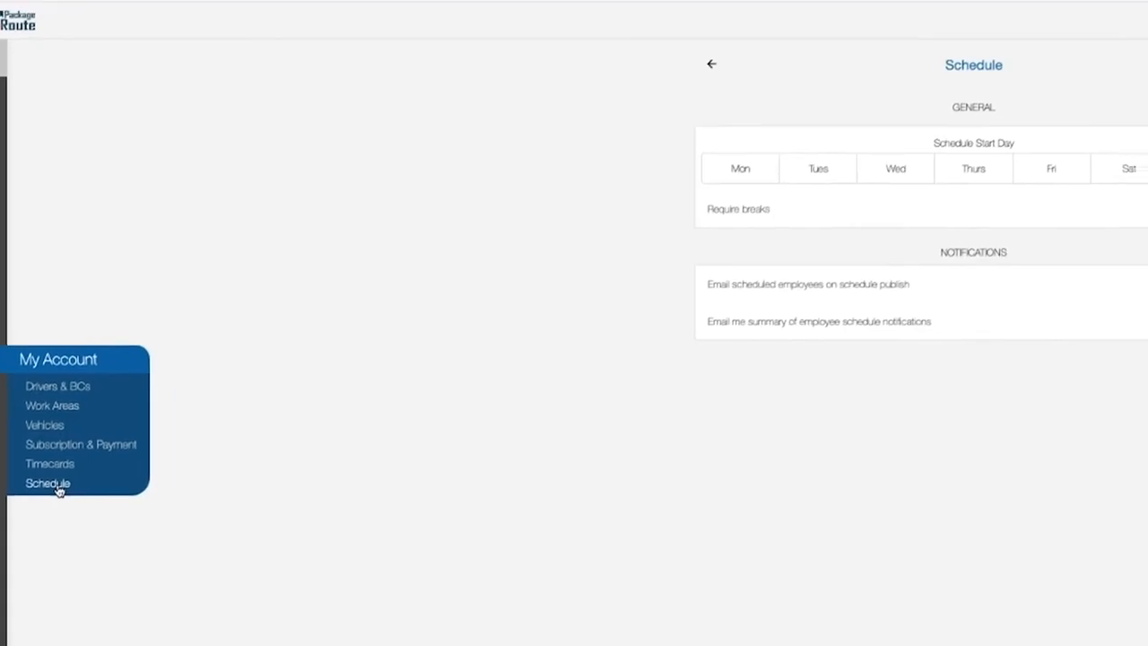